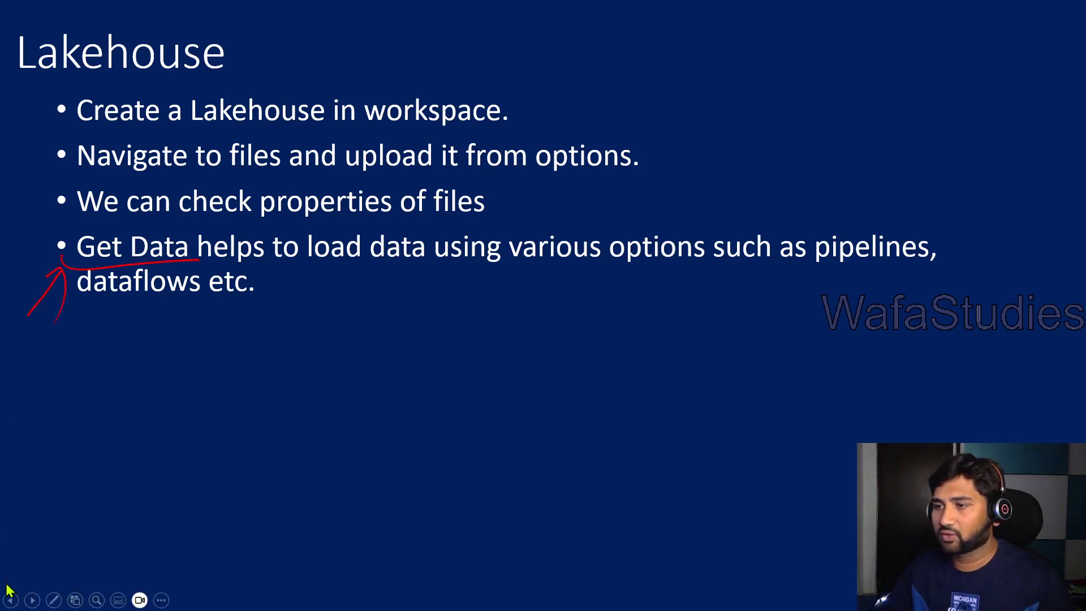
- Switch from the slide show to the Microsoft Fabric home page in Chrome
{"action": "key", "text": "alt+Tab"}
{"action": "key", "text": "Tab"}
{"action": "key", "text": "Tab"}
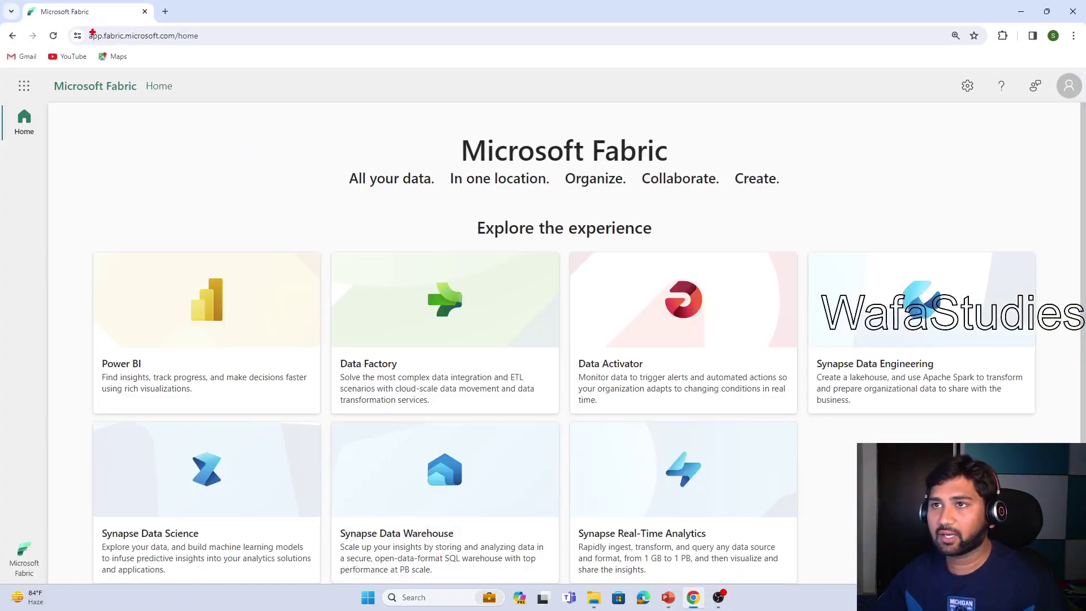
{"action": "mouse_move", "coordinate": [83, 26]}
{"action": "left_mouse_down"}
{"action": "mouse_move", "coordinate": [171, 59]}
{"action": "mouse_move", "coordinate": [218, 61]}
{"action": "mouse_move", "coordinate": [227, 128]}
{"action": "left_mouse_up"}
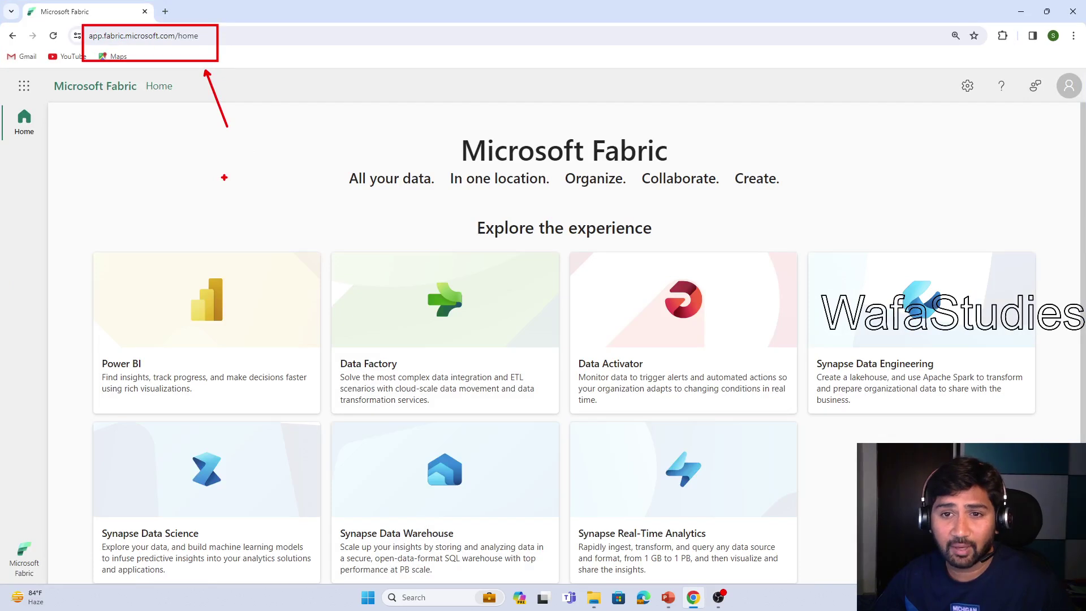
{"action": "key", "text": "Escape"}
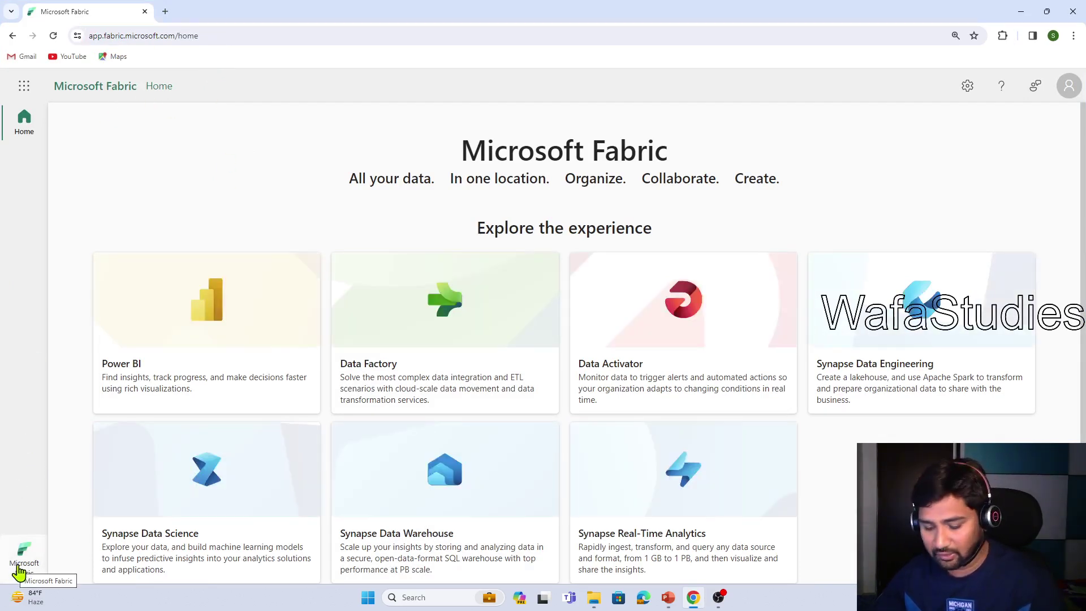
{"action": "left_click_drag", "start_coordinate": [4, 537], "coordinate": [65, 581]}
{"action": "left_click_drag", "start_coordinate": [34, 525], "coordinate": [75, 475]}
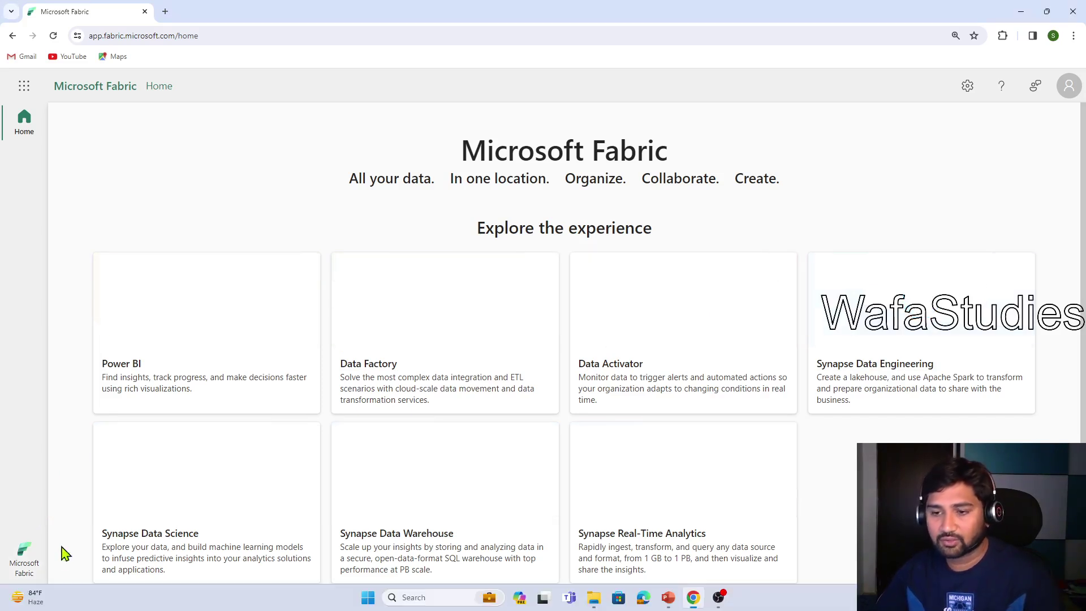
- Switch the Fabric experience to Synapse Data Engineering
{"action": "left_click", "coordinate": [25, 564]}
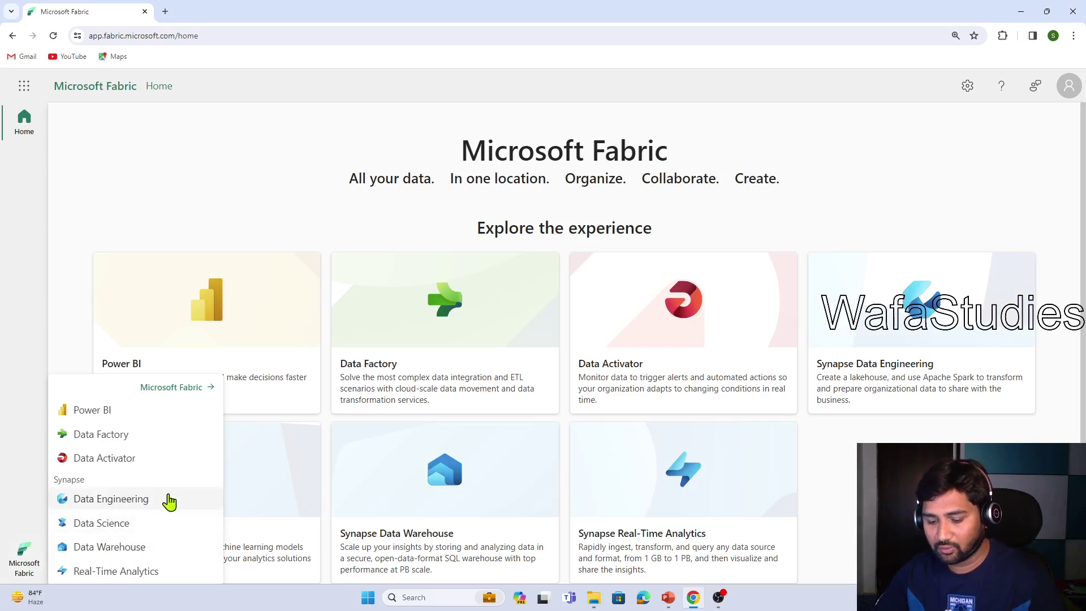
{"action": "key", "text": "ctrl+2"}
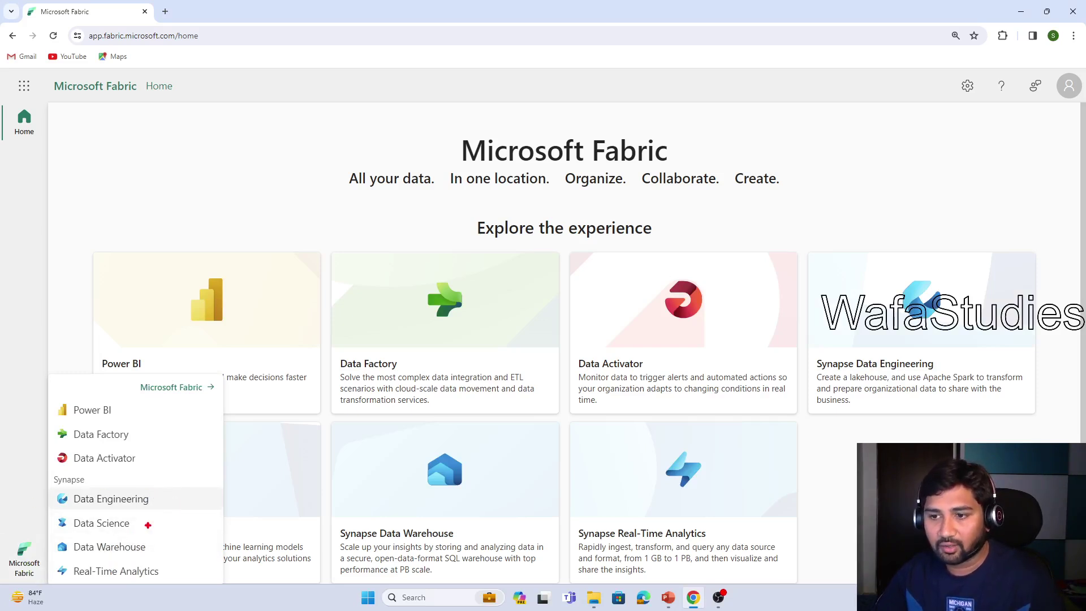
{"action": "left_click_drag", "start_coordinate": [160, 502], "coordinate": [203, 477]}
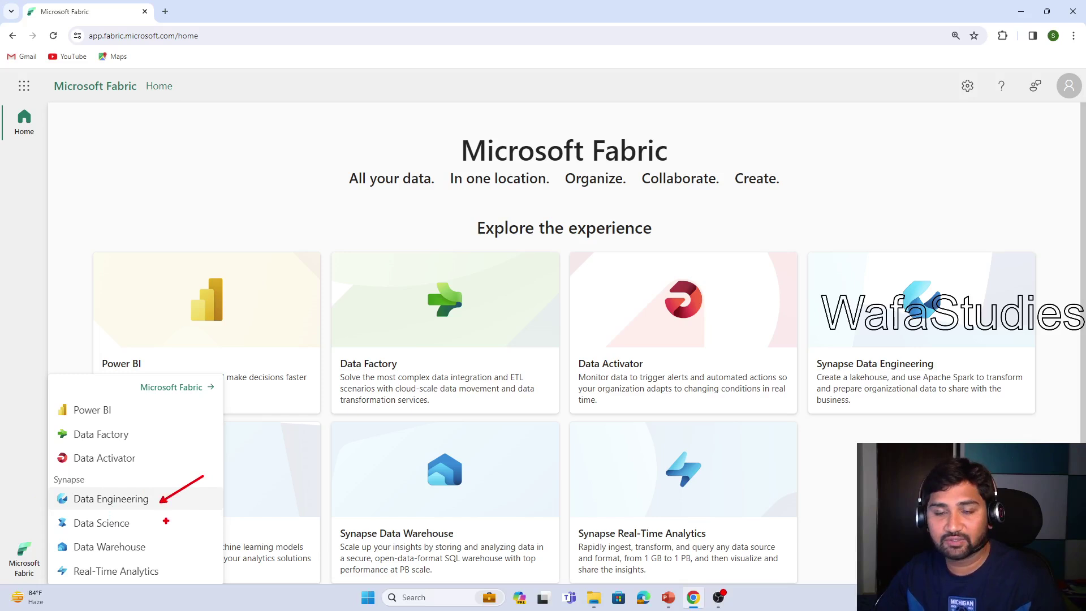
{"action": "mouse_move", "coordinate": [139, 523]}
{"action": "left_mouse_down"}
{"action": "mouse_move", "coordinate": [204, 529]}
{"action": "mouse_move", "coordinate": [173, 554]}
{"action": "mouse_move", "coordinate": [213, 566]}
{"action": "mouse_move", "coordinate": [204, 594]}
{"action": "left_mouse_up"}
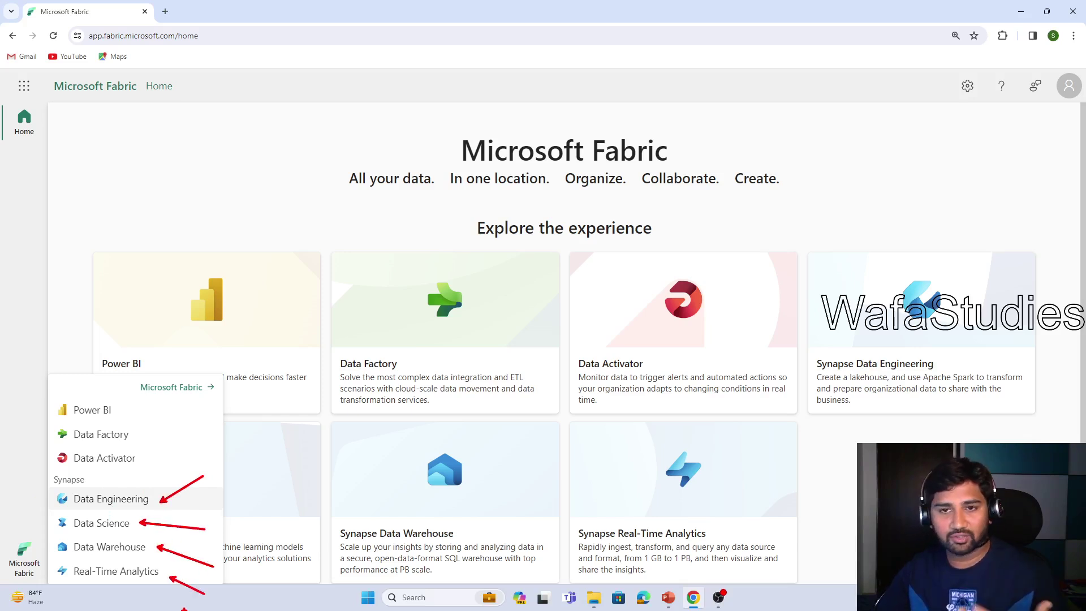
{"action": "key", "text": "Escape"}
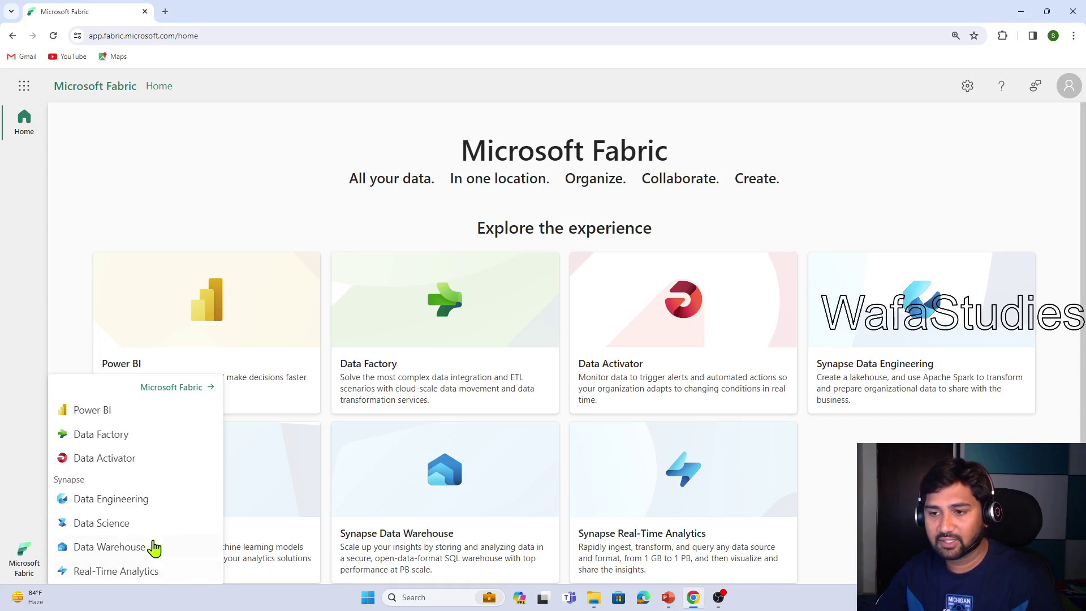
{"action": "left_click", "coordinate": [139, 511]}
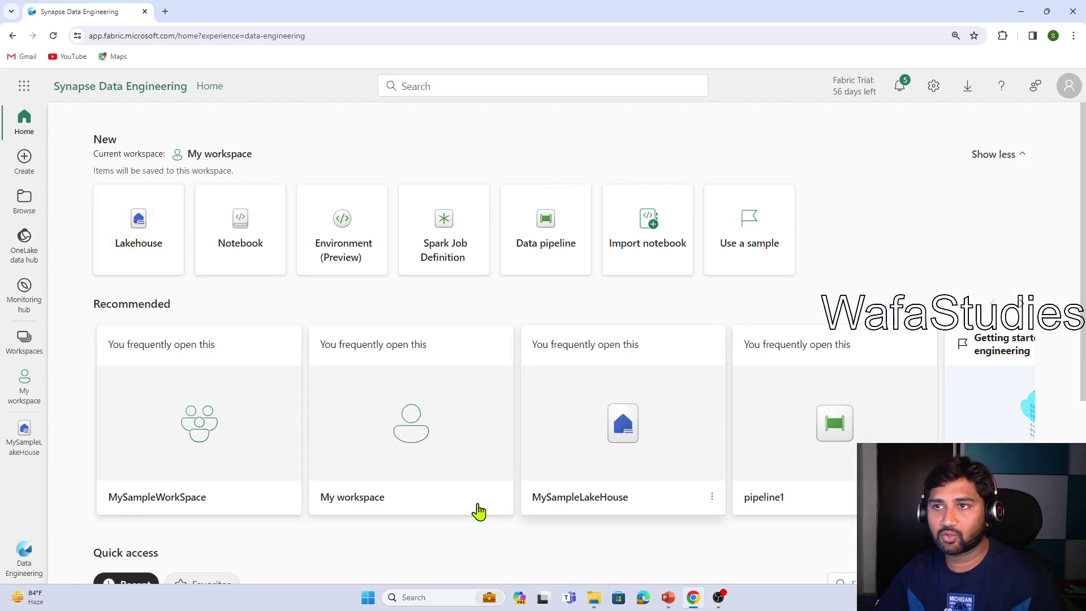
{"action": "key", "text": "ctrl+2"}
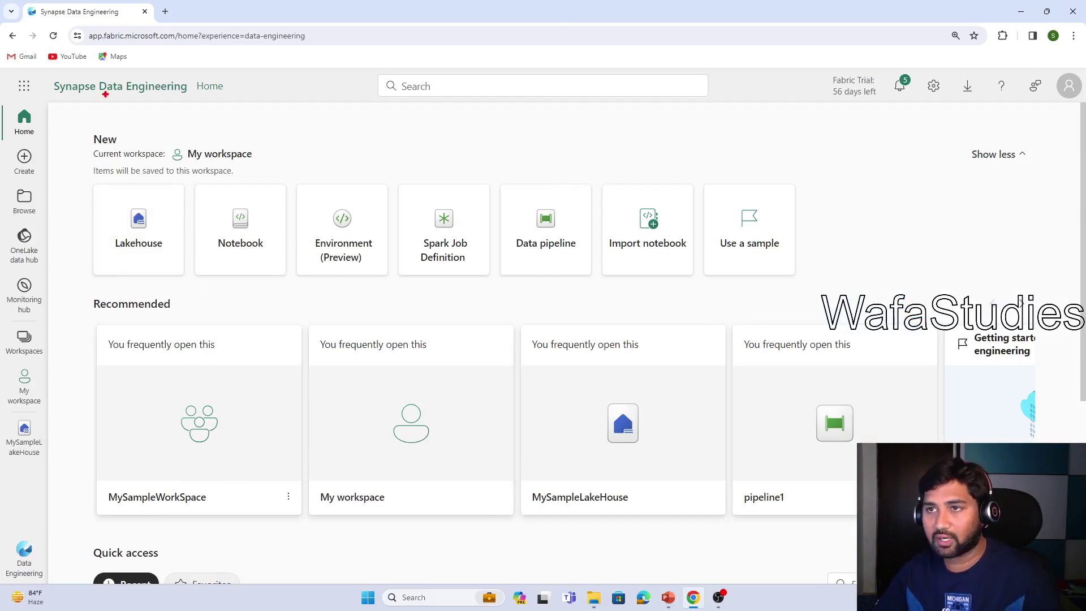
{"action": "mouse_move", "coordinate": [44, 76]}
{"action": "left_mouse_down"}
{"action": "mouse_move", "coordinate": [202, 111]}
{"action": "mouse_move", "coordinate": [172, 85]}
{"action": "mouse_move", "coordinate": [49, 79]}
{"action": "left_mouse_up"}
{"action": "key", "text": "Escape"}
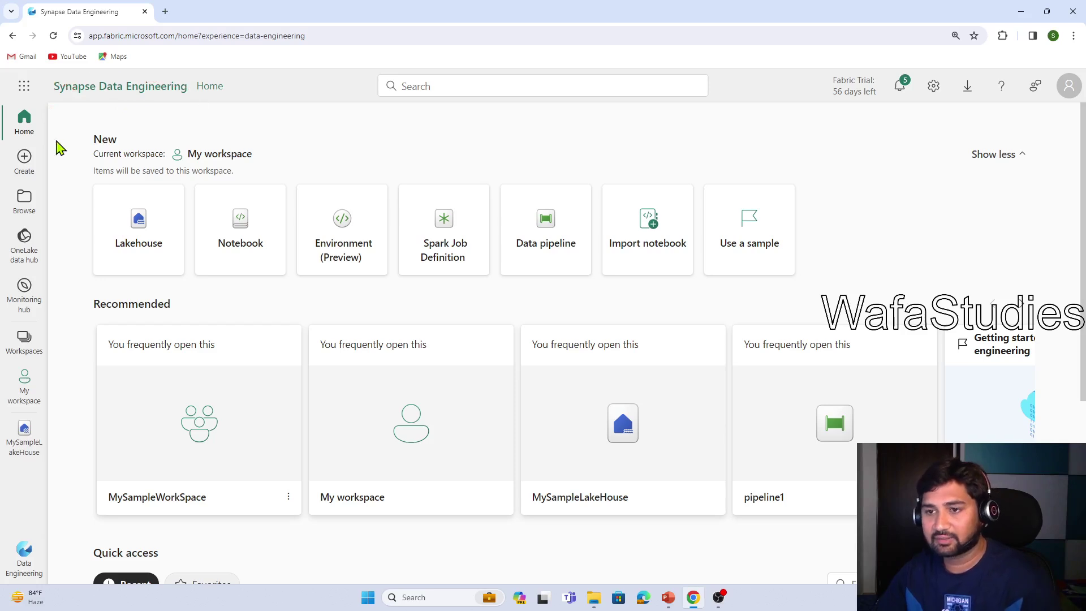
- Search the workspaces for "MySam" and open MySampleWorkSpace
{"action": "left_click", "coordinate": [21, 339]}
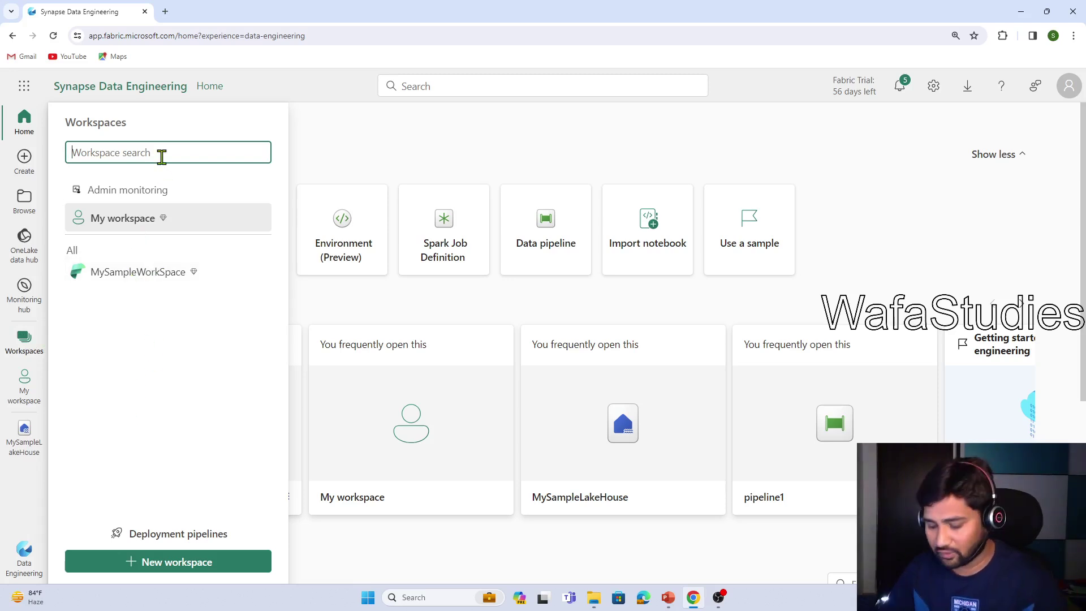
{"action": "type", "text": "MySam"}
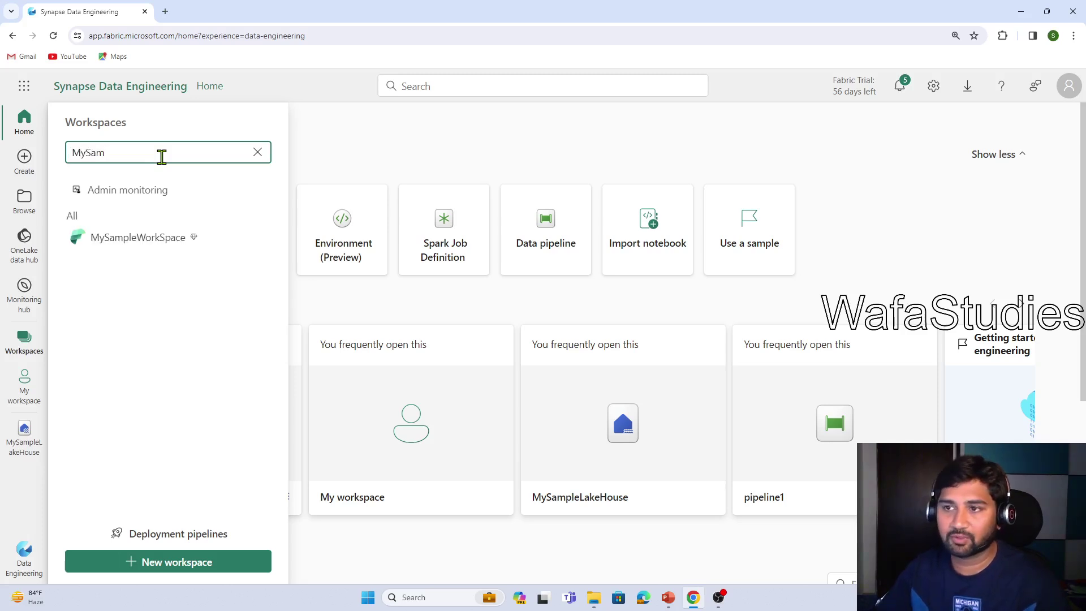
{"action": "left_click", "coordinate": [174, 241]}
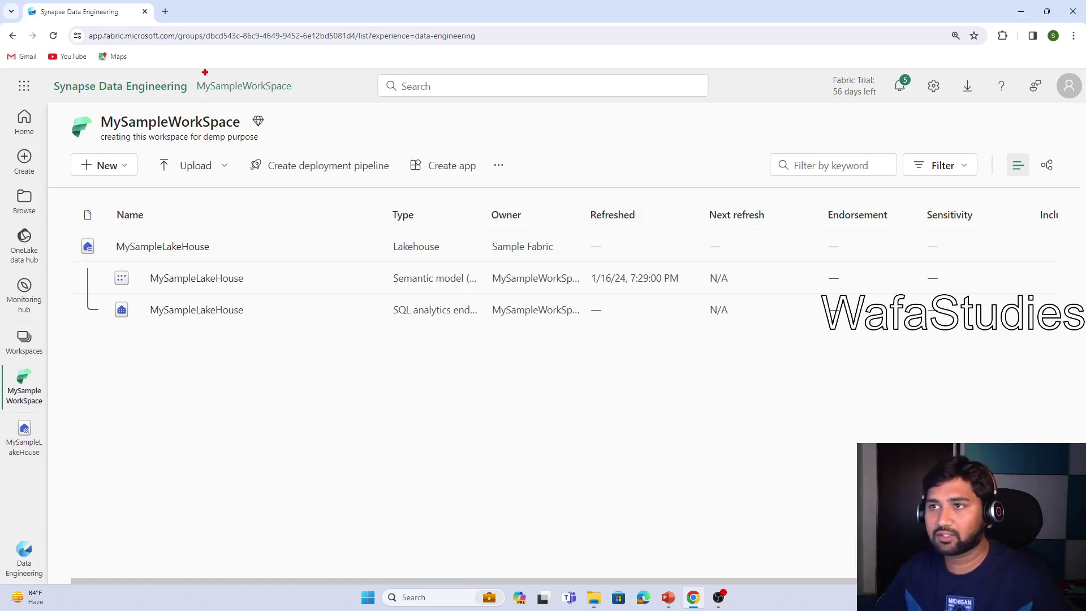
{"action": "left_click_drag", "start_coordinate": [187, 72], "coordinate": [313, 107]}
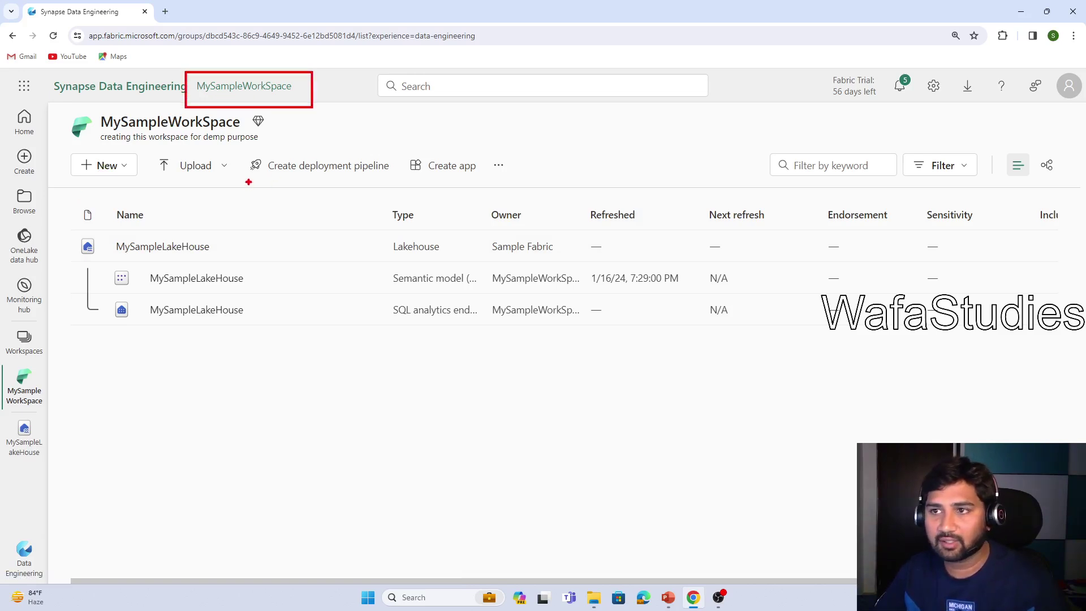
{"action": "left_click_drag", "start_coordinate": [2, 363], "coordinate": [64, 413]}
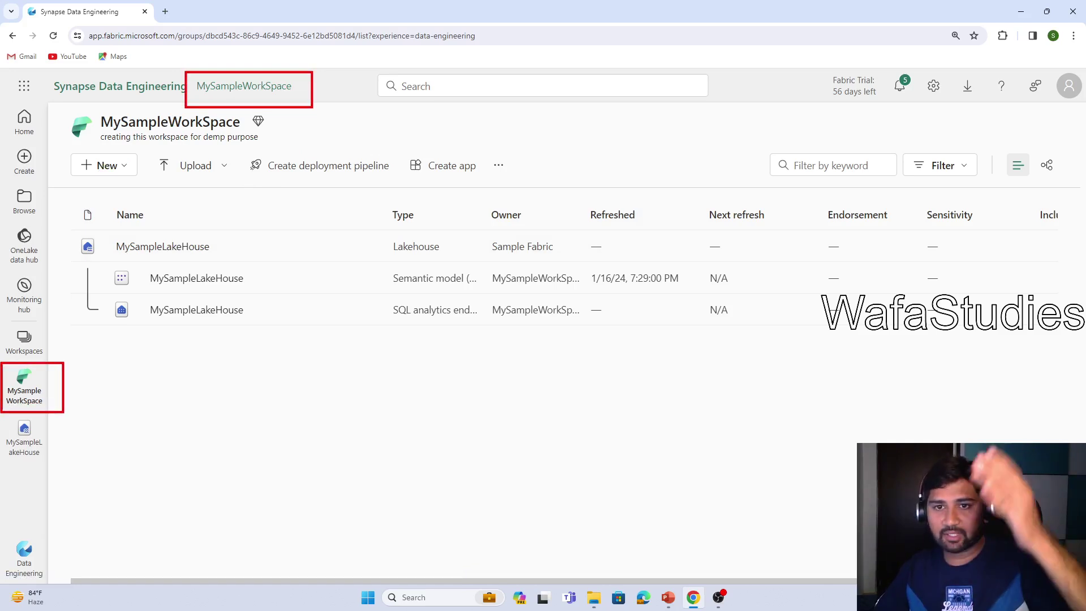
{"action": "left_click_drag", "start_coordinate": [47, 420], "coordinate": [88, 482]}
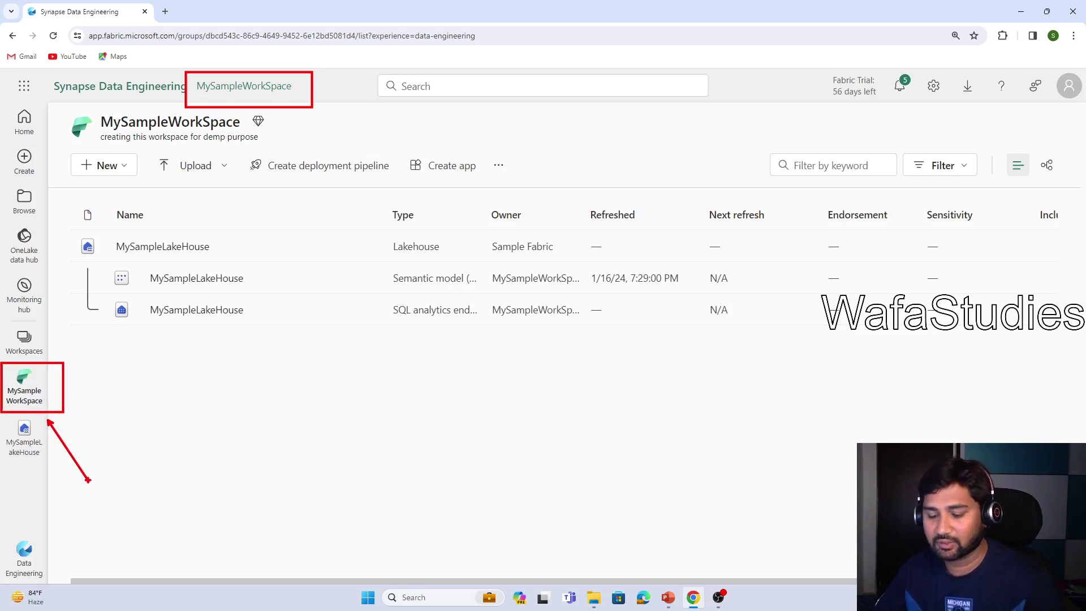
{"action": "key", "text": "Escape"}
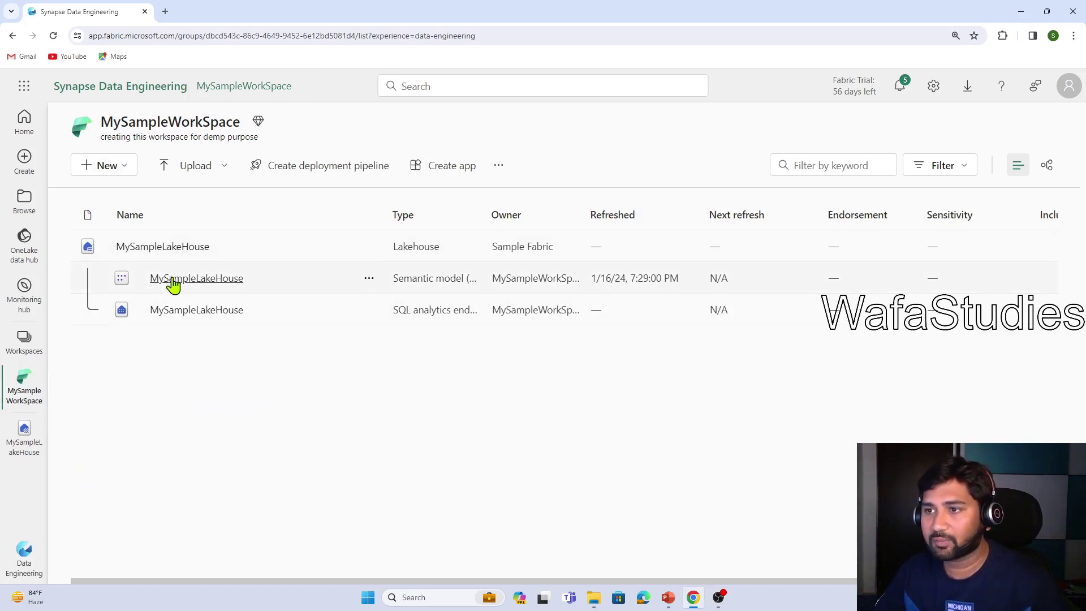
{"action": "key", "text": "ctrl+2"}
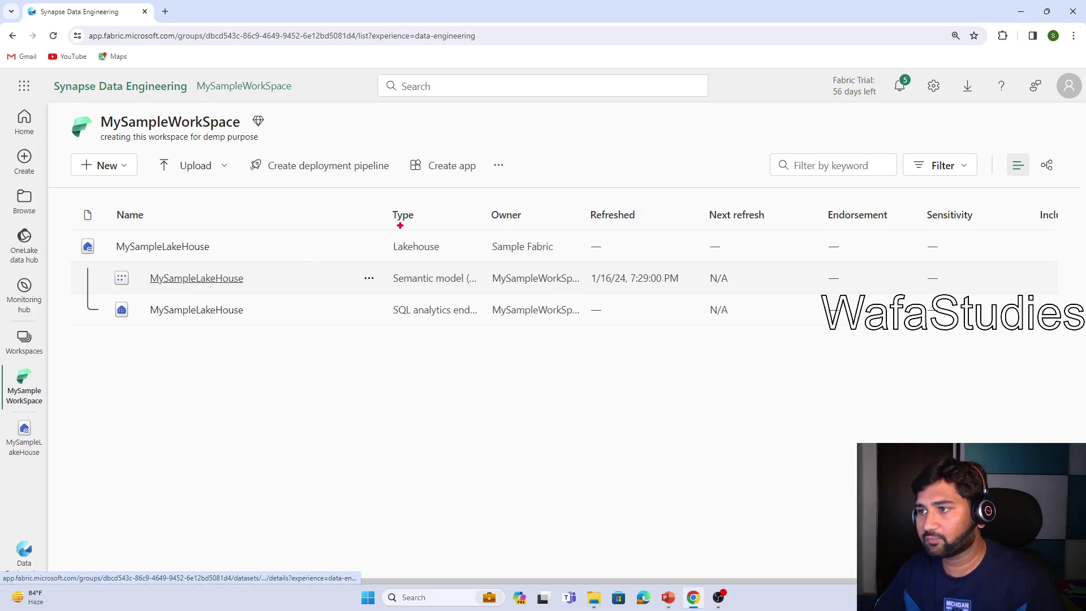
{"action": "left_click_drag", "start_coordinate": [384, 231], "coordinate": [460, 261]}
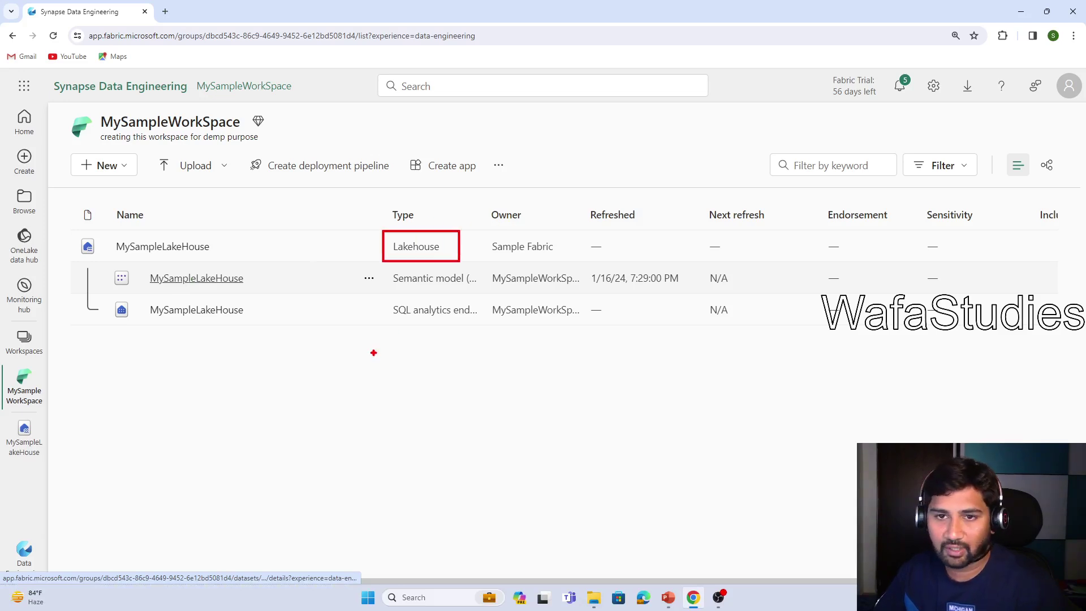
{"action": "key", "text": "Escape"}
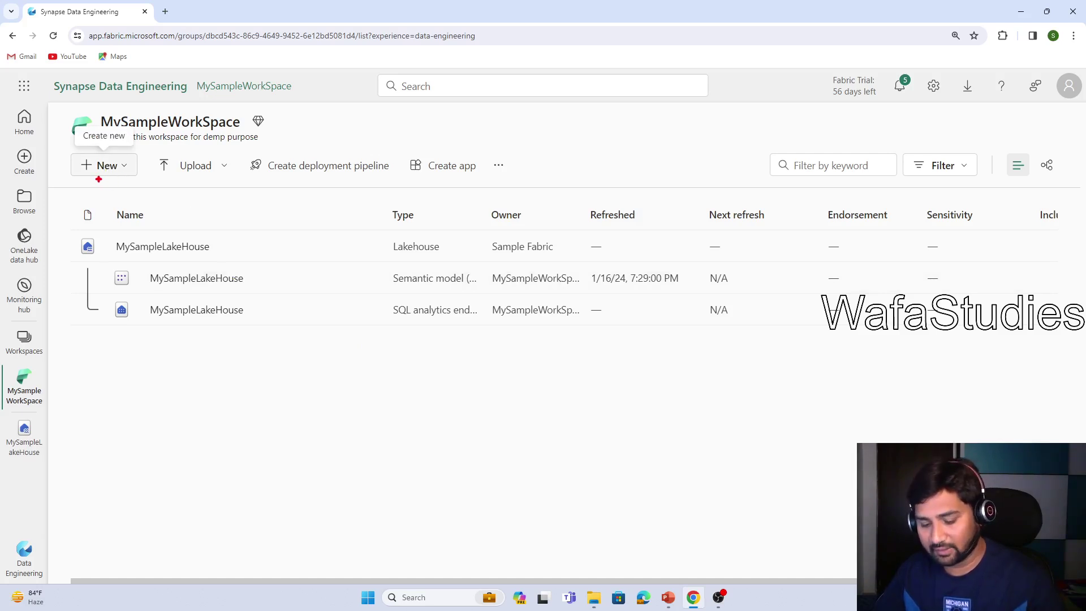
{"action": "left_click_drag", "start_coordinate": [100, 177], "coordinate": [52, 235]}
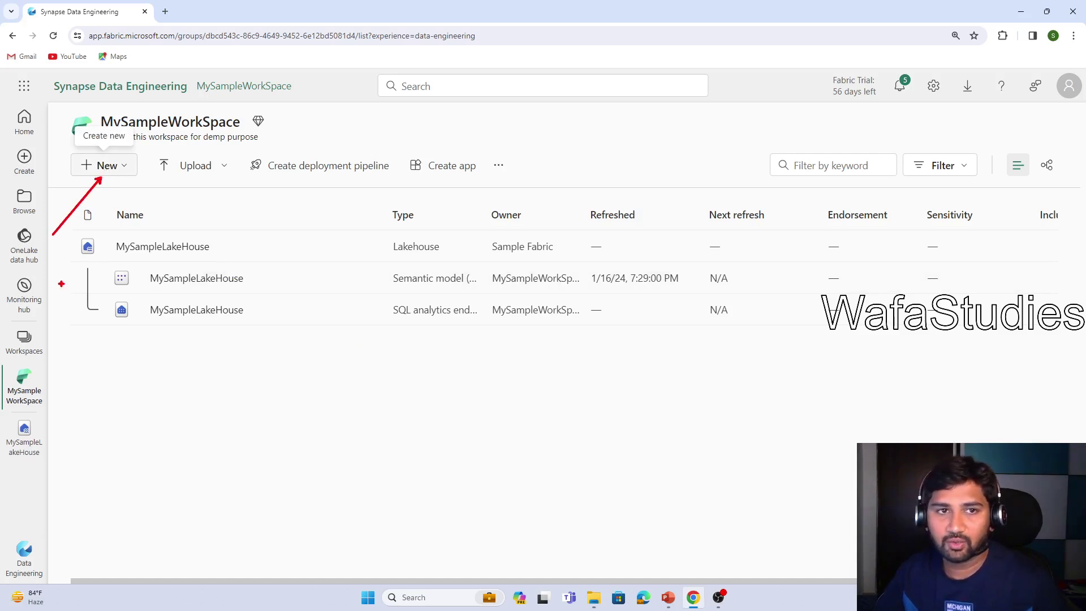
{"action": "key", "text": "Escape"}
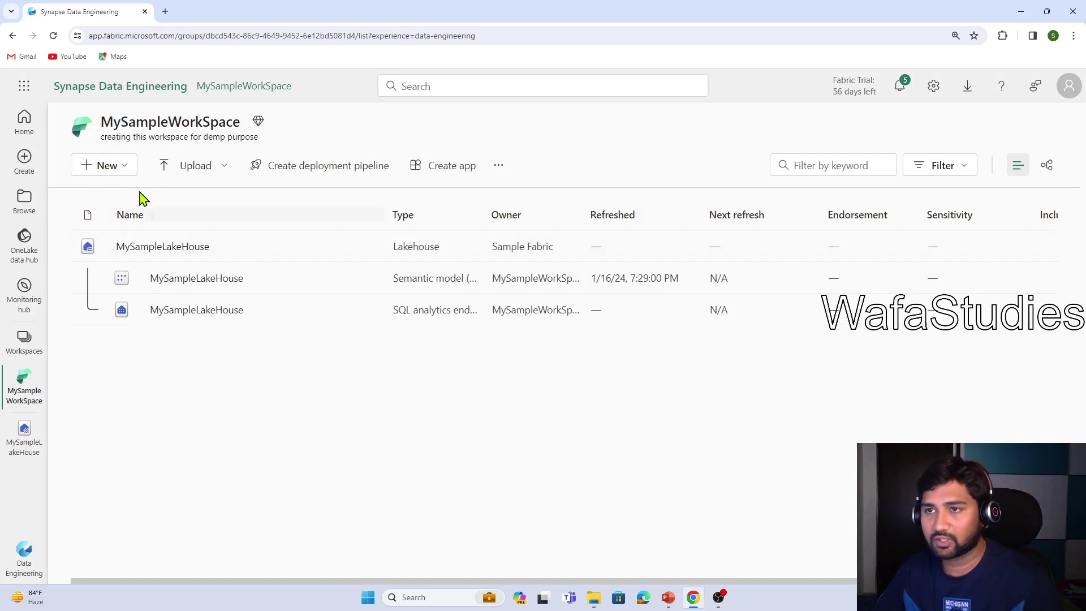
- Create a new lakehouse named DemoLakehouse in MySampleWorkSpace
{"action": "left_click", "coordinate": [108, 168]}
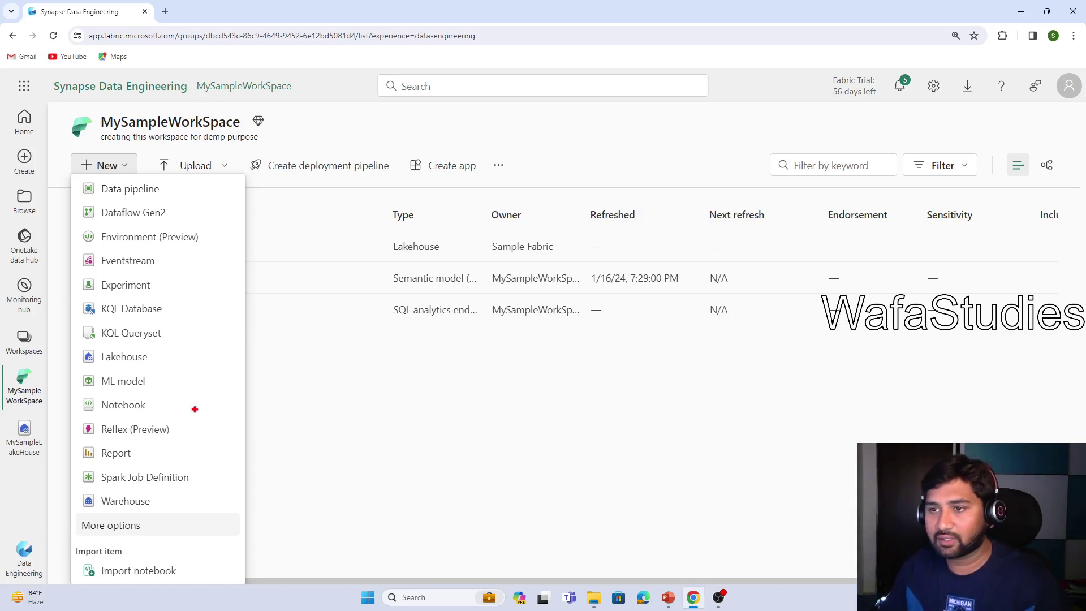
{"action": "left_click_drag", "start_coordinate": [155, 359], "coordinate": [237, 374]}
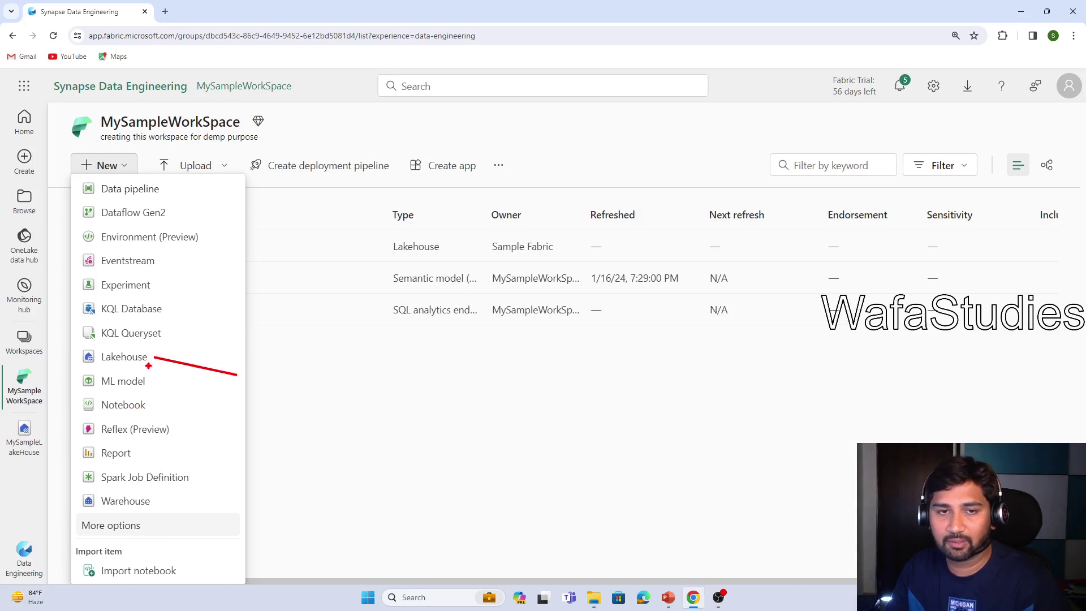
{"action": "key", "text": "Escape"}
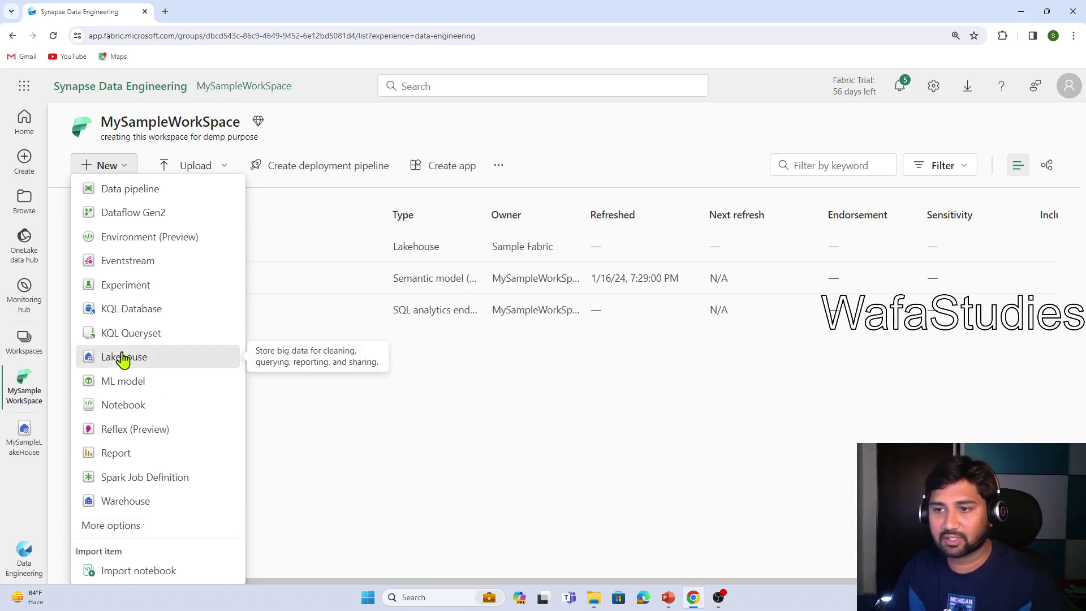
{"action": "left_click", "coordinate": [123, 358]}
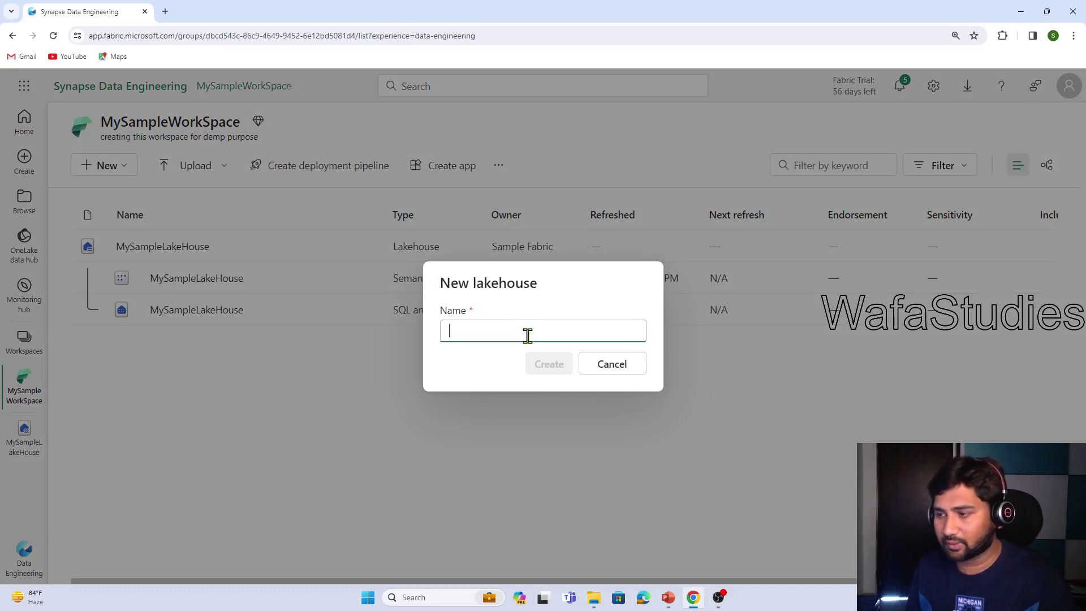
{"action": "type", "text": "DemoLake"}
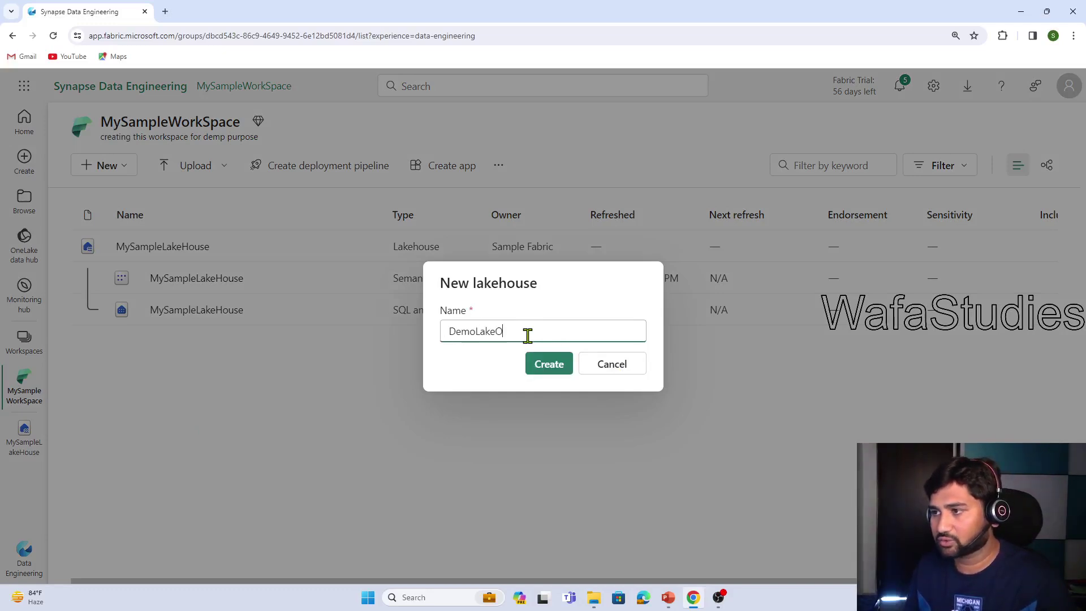
{"action": "type", "text": "HOuse"}
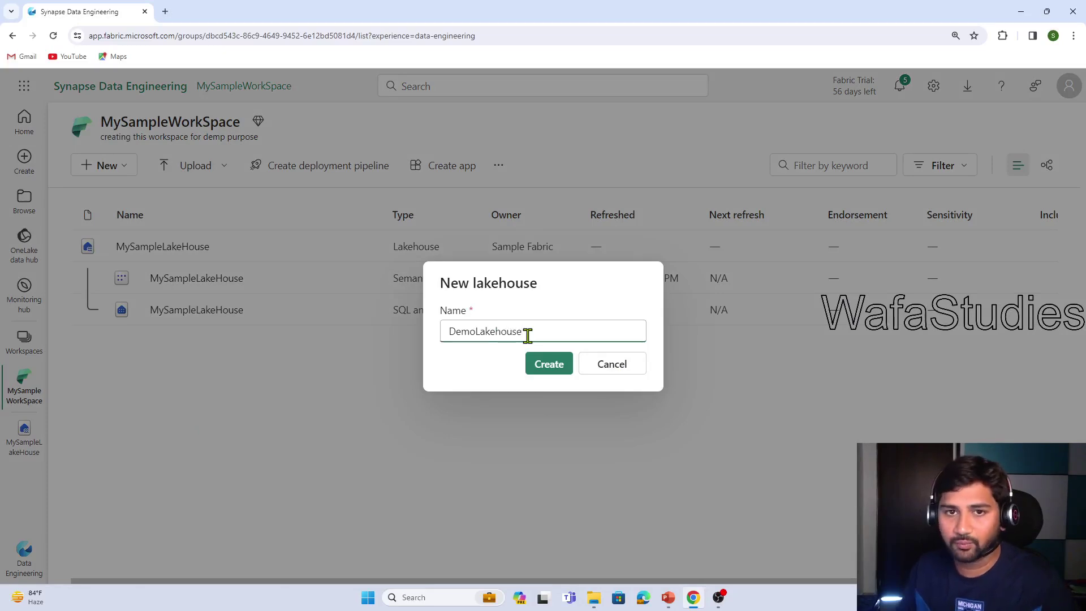
{"action": "left_click", "coordinate": [547, 362]}
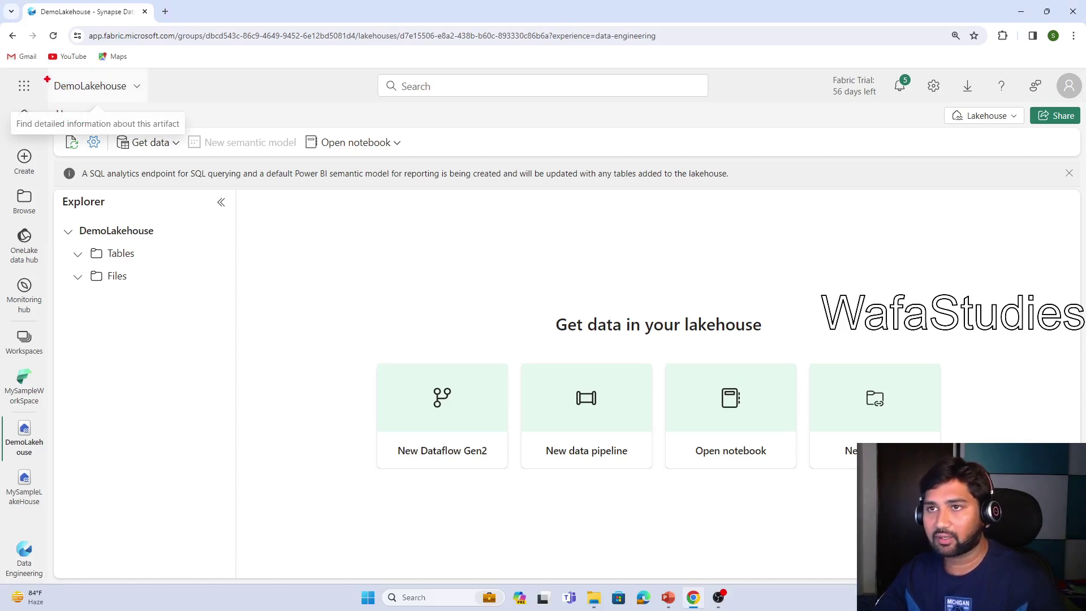
{"action": "mouse_move", "coordinate": [51, 74]}
{"action": "left_mouse_down"}
{"action": "mouse_move", "coordinate": [87, 96]}
{"action": "mouse_move", "coordinate": [157, 105]}
{"action": "left_mouse_up"}
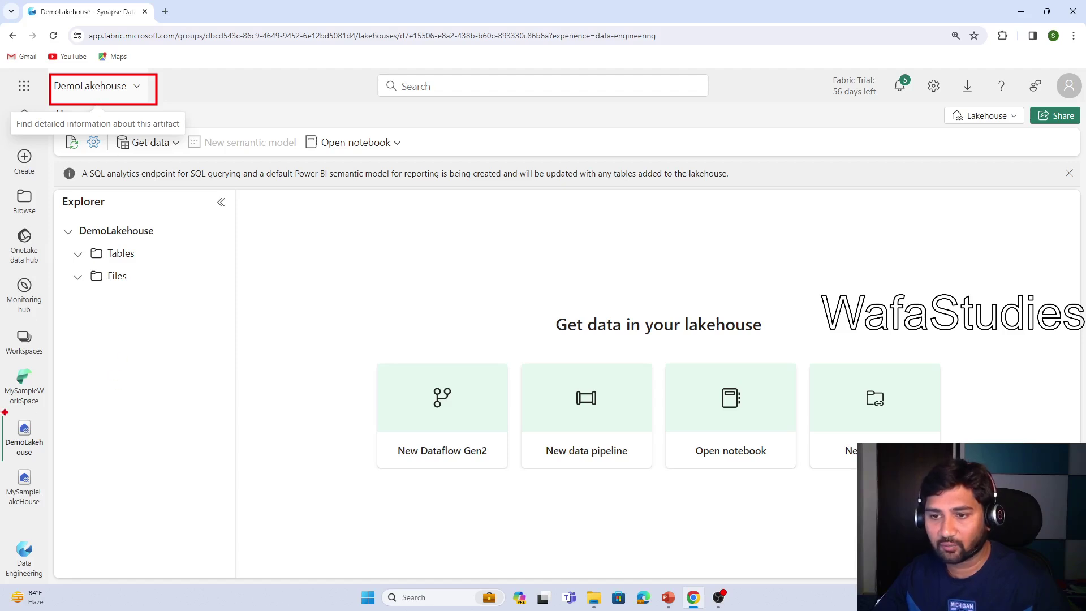
{"action": "mouse_move", "coordinate": [4, 411]}
{"action": "left_mouse_down"}
{"action": "mouse_move", "coordinate": [41, 431]}
{"action": "mouse_move", "coordinate": [50, 464]}
{"action": "left_mouse_up"}
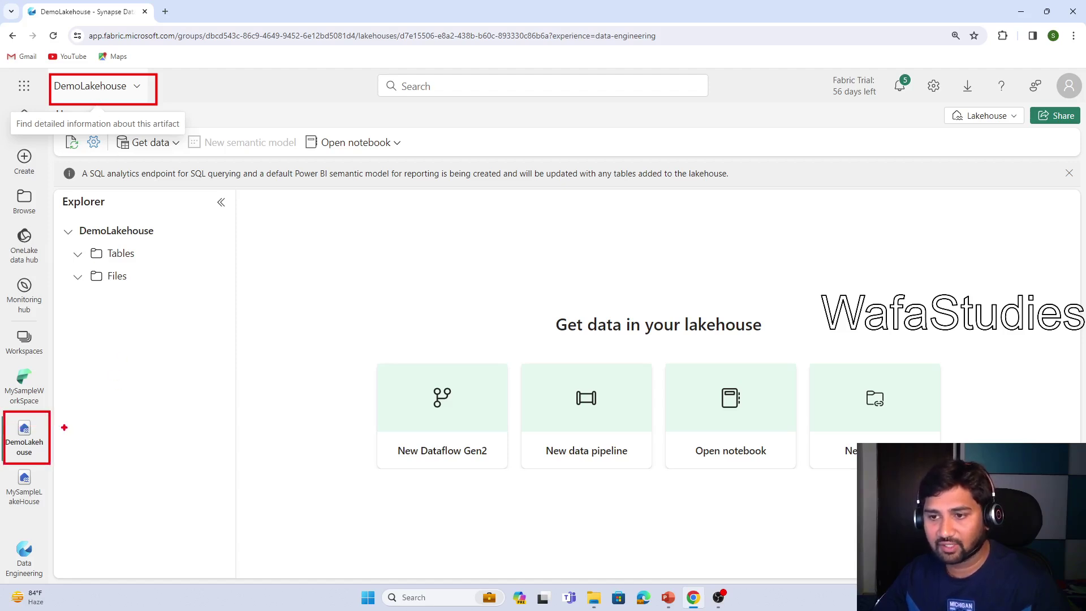
{"action": "left_click_drag", "start_coordinate": [57, 427], "coordinate": [105, 411]}
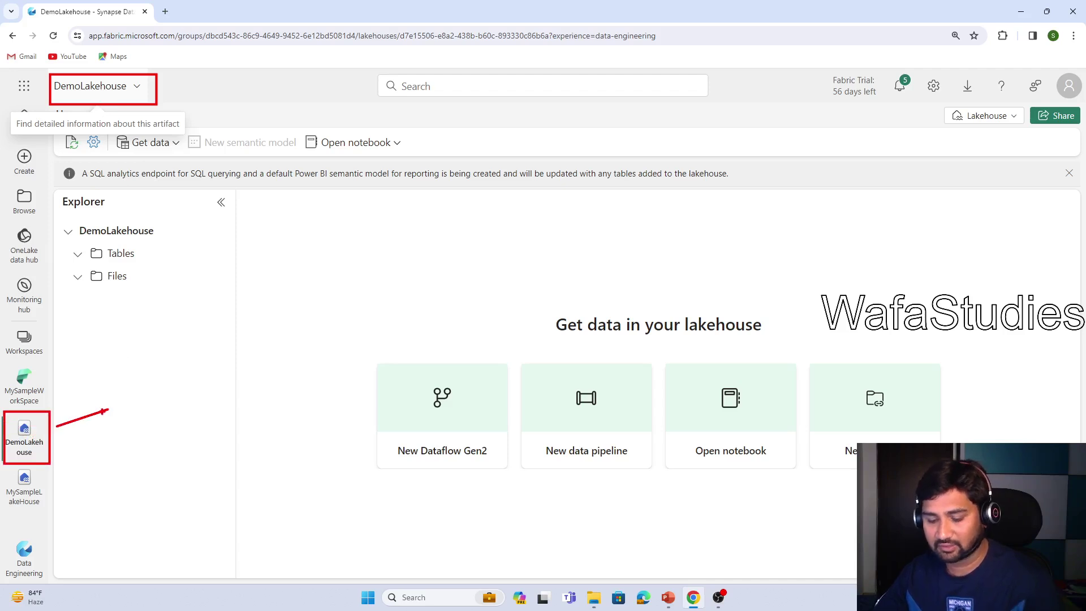
{"action": "key", "text": "Escape"}
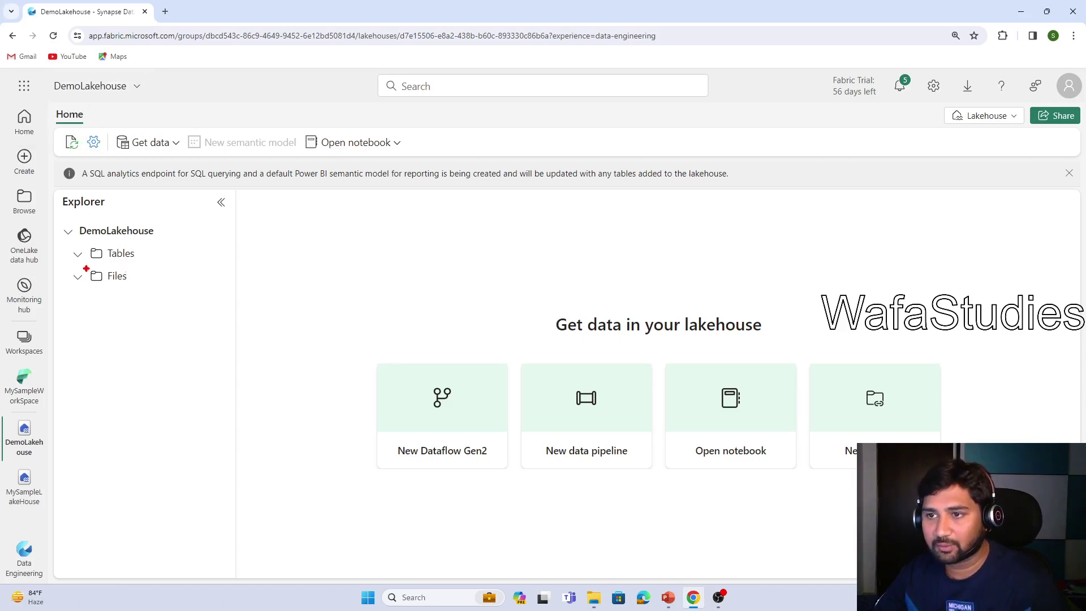
{"action": "mouse_move", "coordinate": [81, 265]}
{"action": "left_mouse_down"}
{"action": "mouse_move", "coordinate": [151, 296]}
{"action": "mouse_move", "coordinate": [148, 349]}
{"action": "left_mouse_up"}
{"action": "type", "text": "t"}
{"action": "type", "text": "bring ur data"}
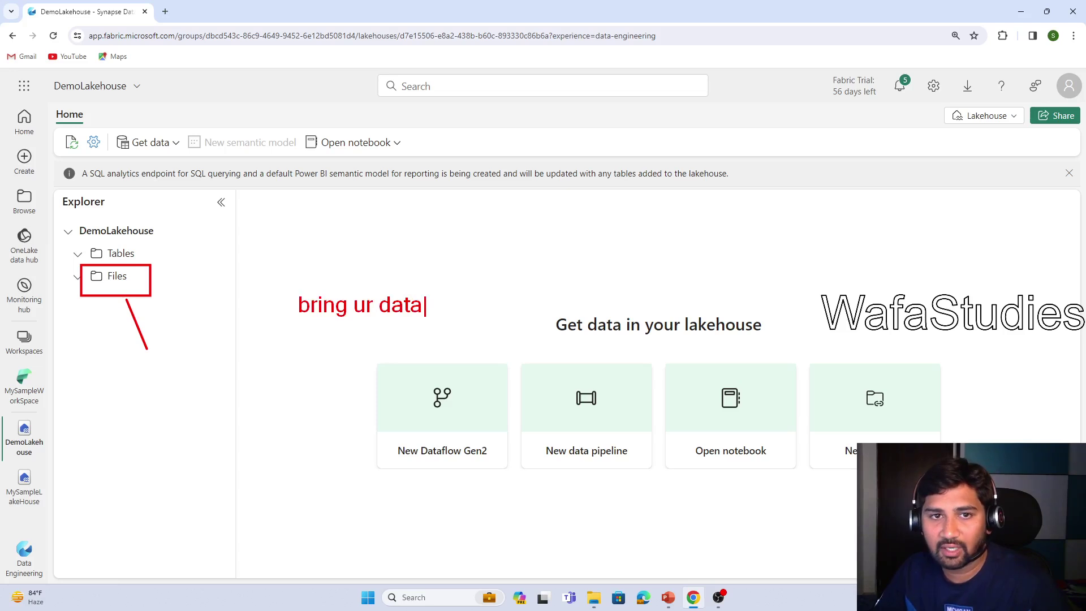
{"action": "key", "text": "Escape"}
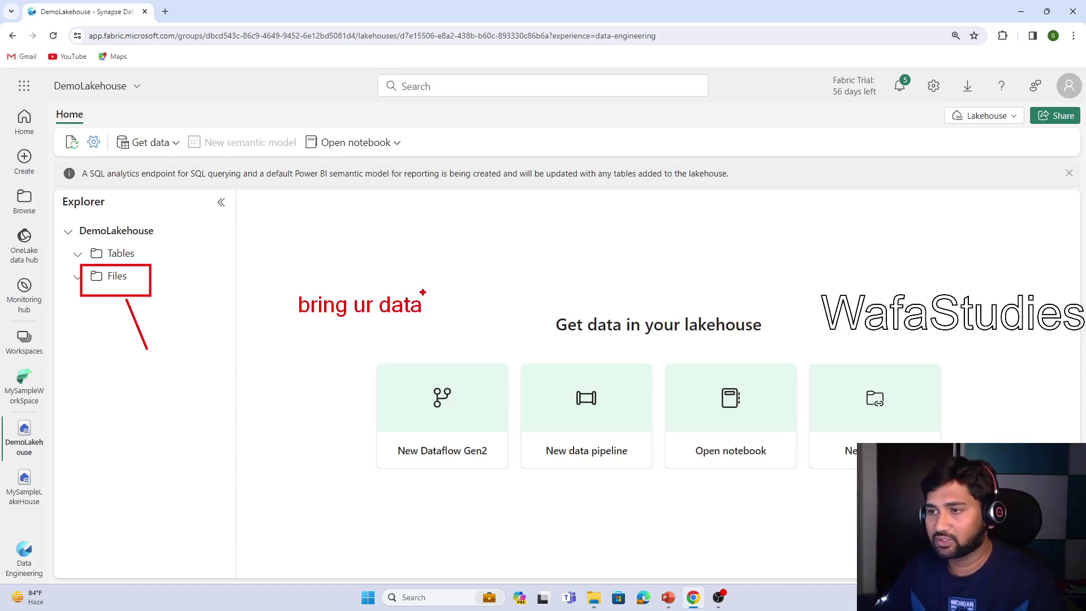
{"action": "key", "text": "Escape"}
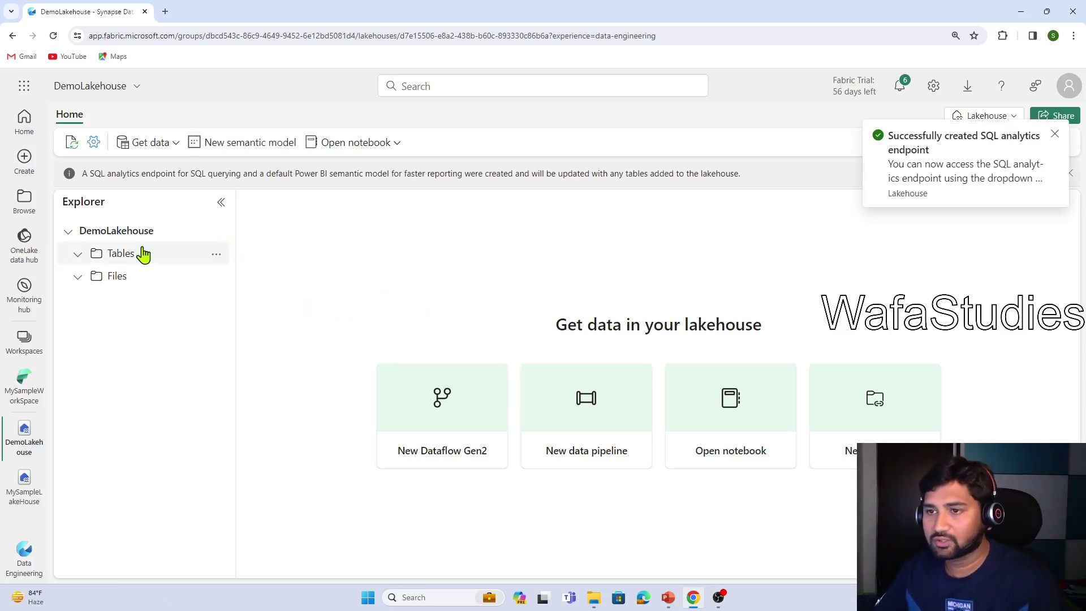
- Create a subfolder named data under the Files section of DemoLakehouse
{"action": "left_click", "coordinate": [119, 279]}
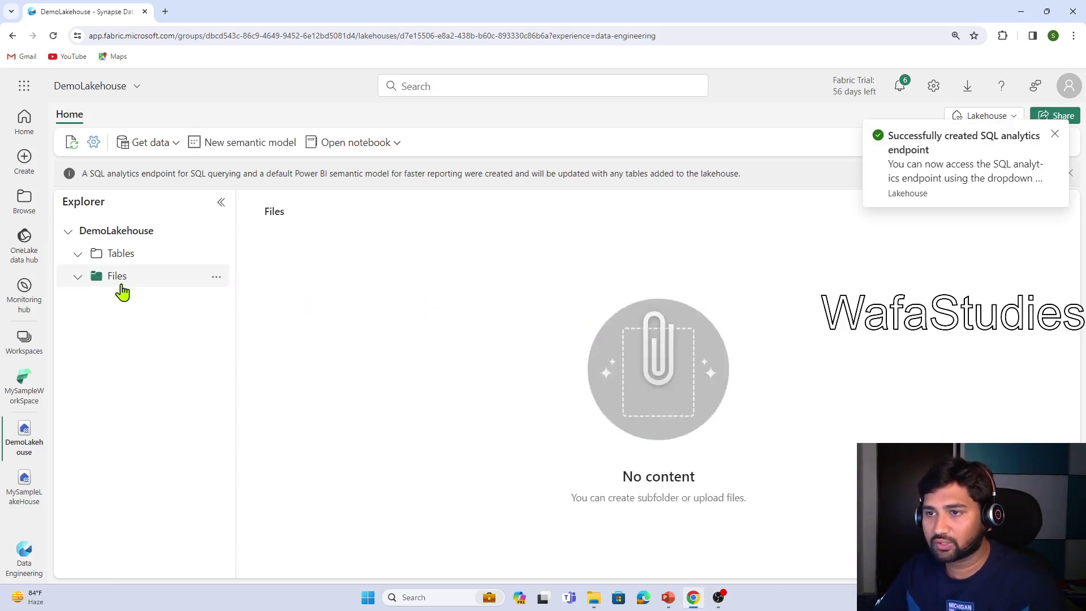
{"action": "left_click", "coordinate": [217, 278]}
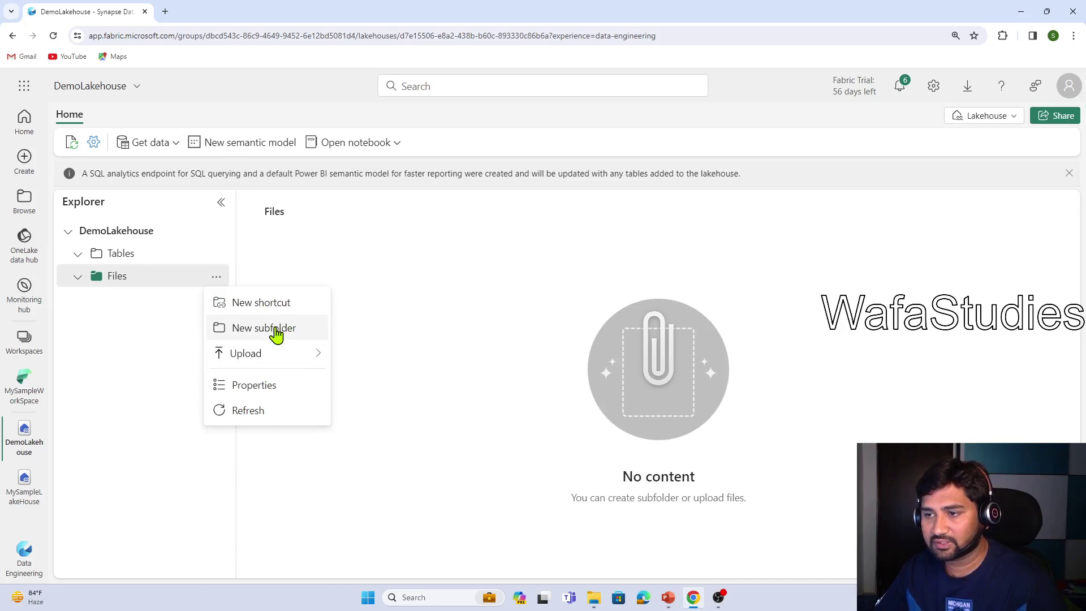
{"action": "mouse_move", "coordinate": [259, 359]}
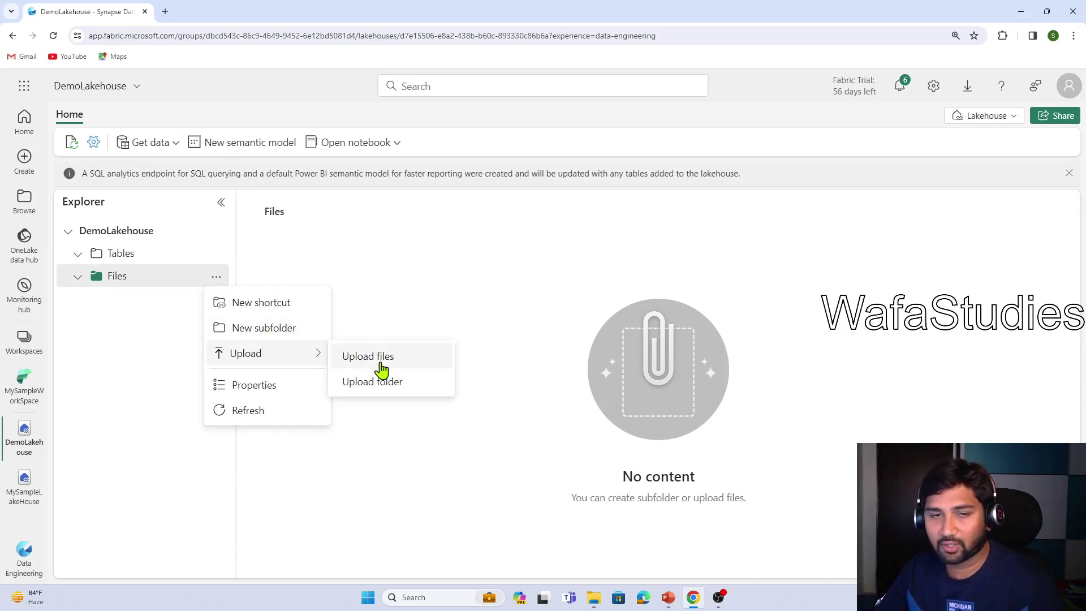
{"action": "left_click", "coordinate": [271, 328]}
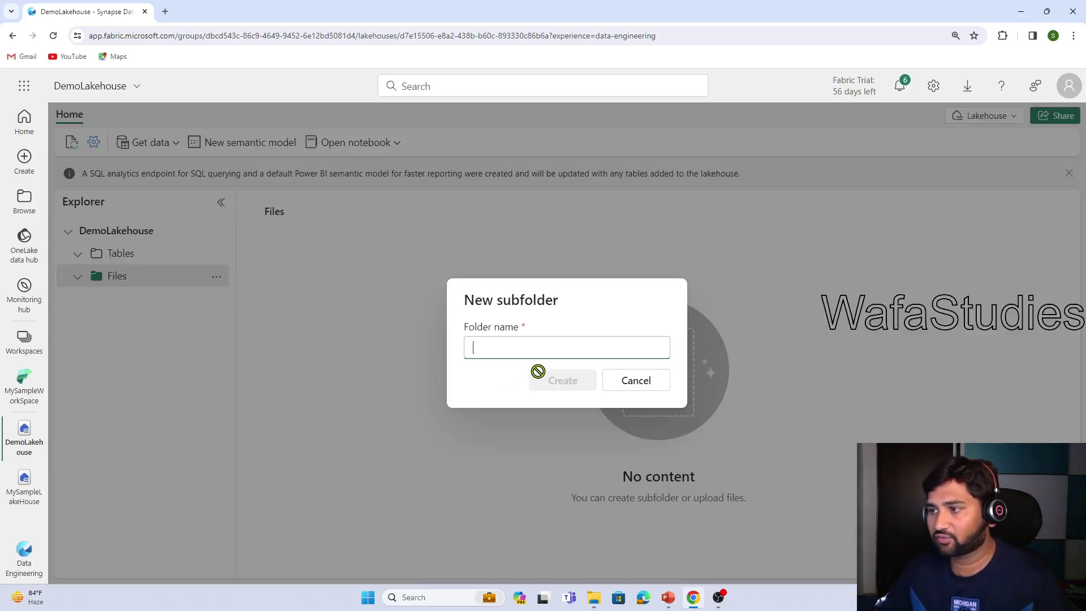
{"action": "type", "text": "data"}
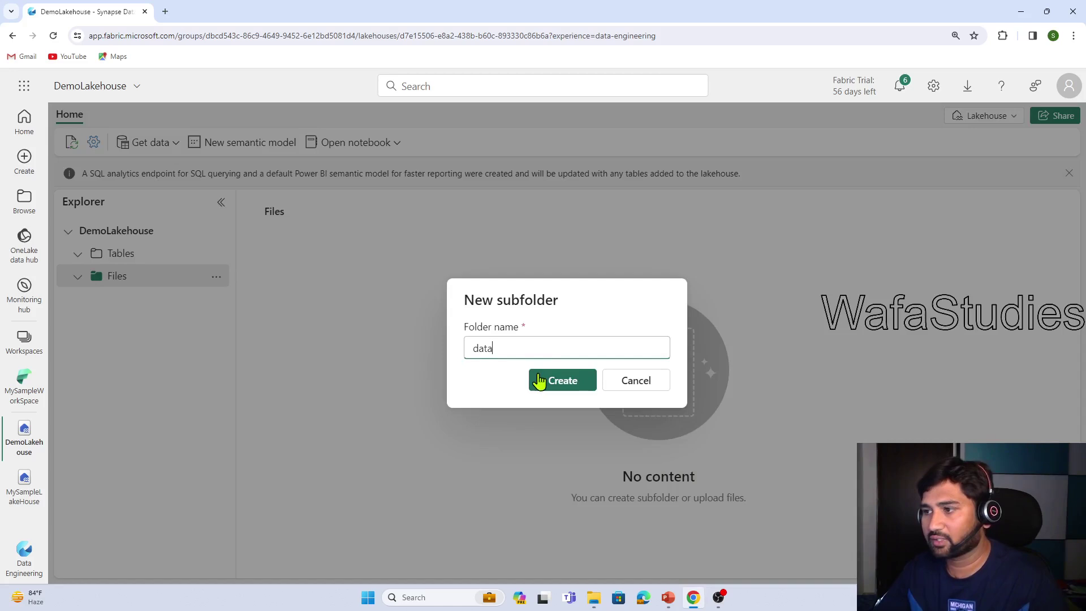
{"action": "left_click", "coordinate": [577, 378]}
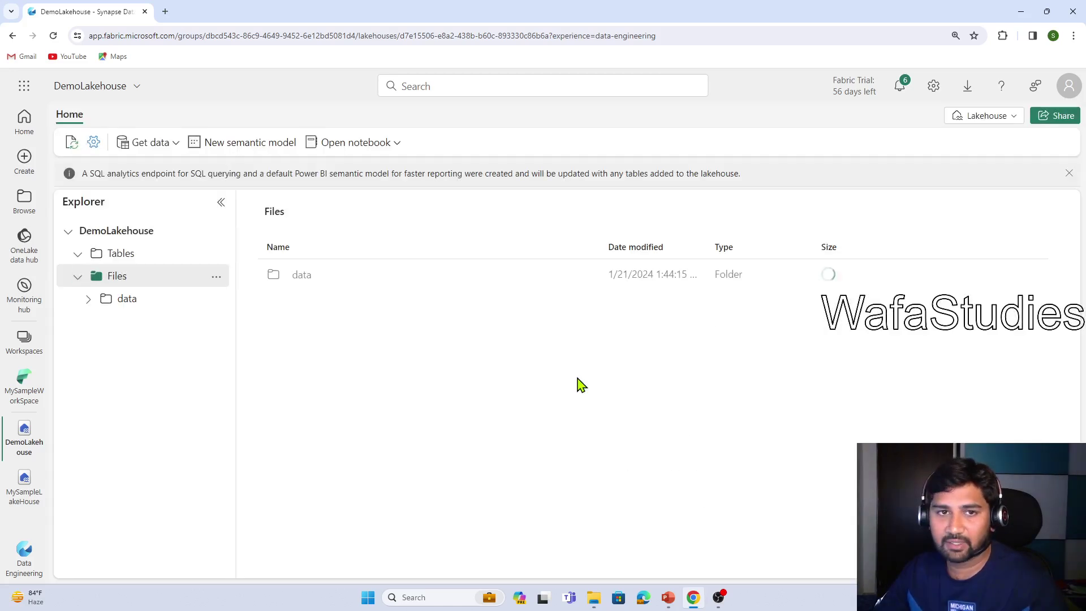
- Upload the image adflogo_border.jpg from the YoutubePics folder into the lakehouse's data subfolder and close the upload form
{"action": "double_click", "coordinate": [303, 281]}
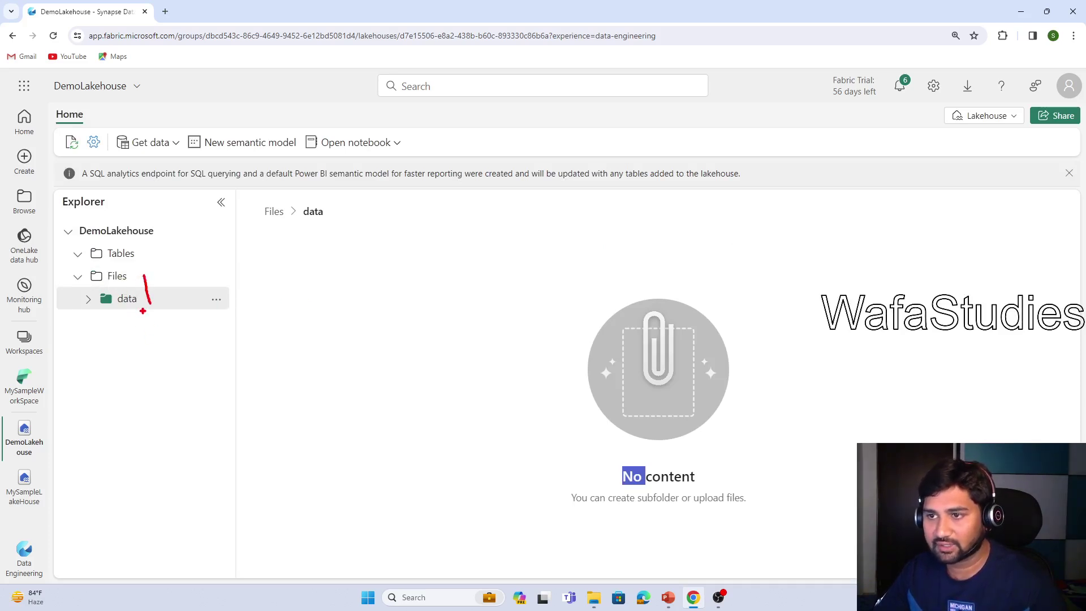
{"action": "left_click", "coordinate": [216, 300]}
{"action": "mouse_move", "coordinate": [261, 408]}
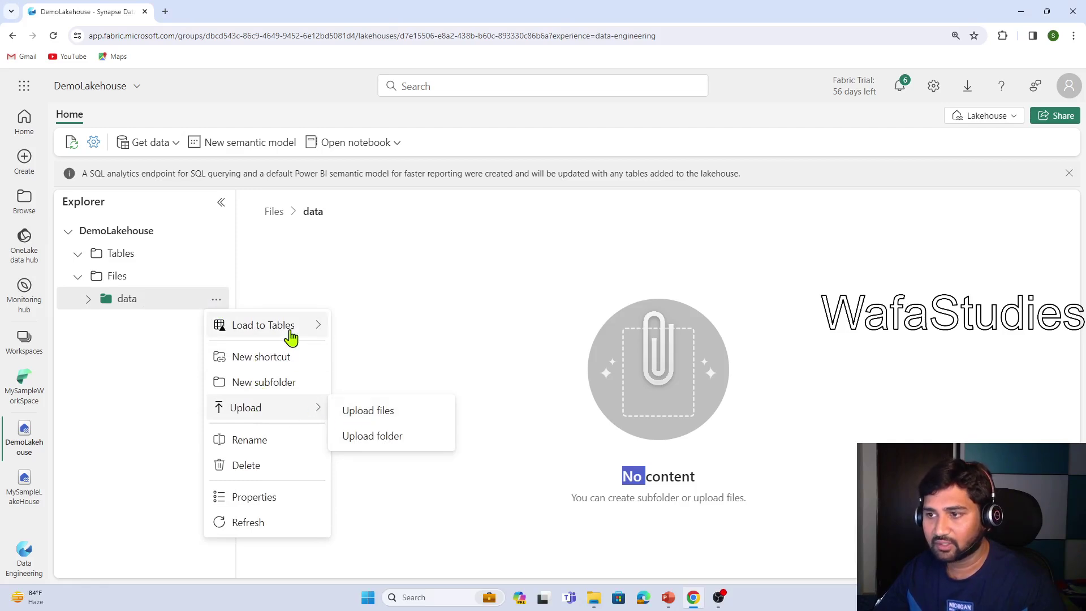
{"action": "mouse_move", "coordinate": [291, 338]}
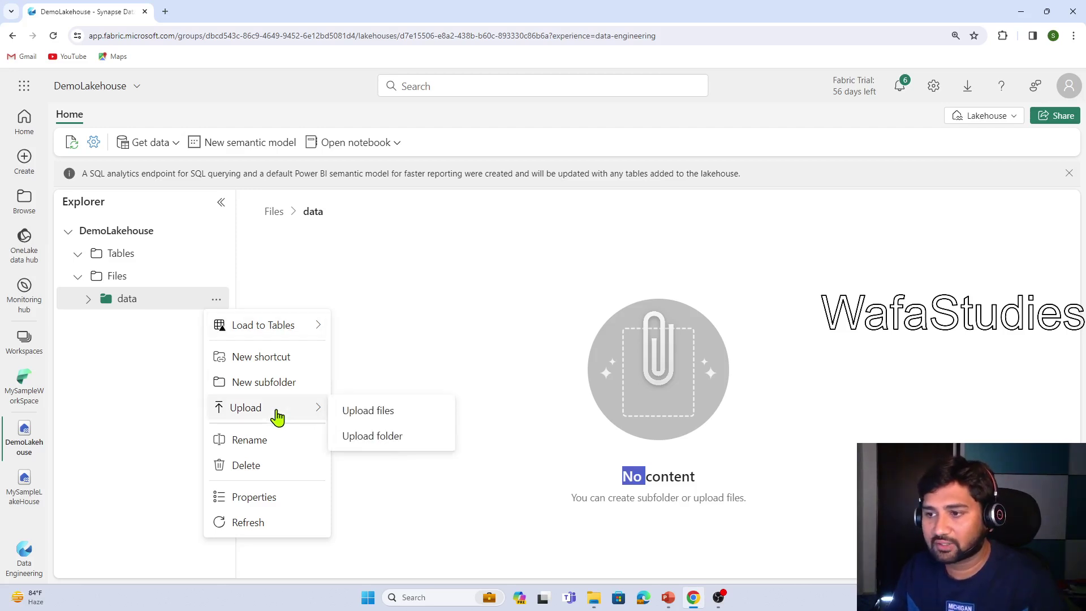
{"action": "left_click", "coordinate": [418, 420]}
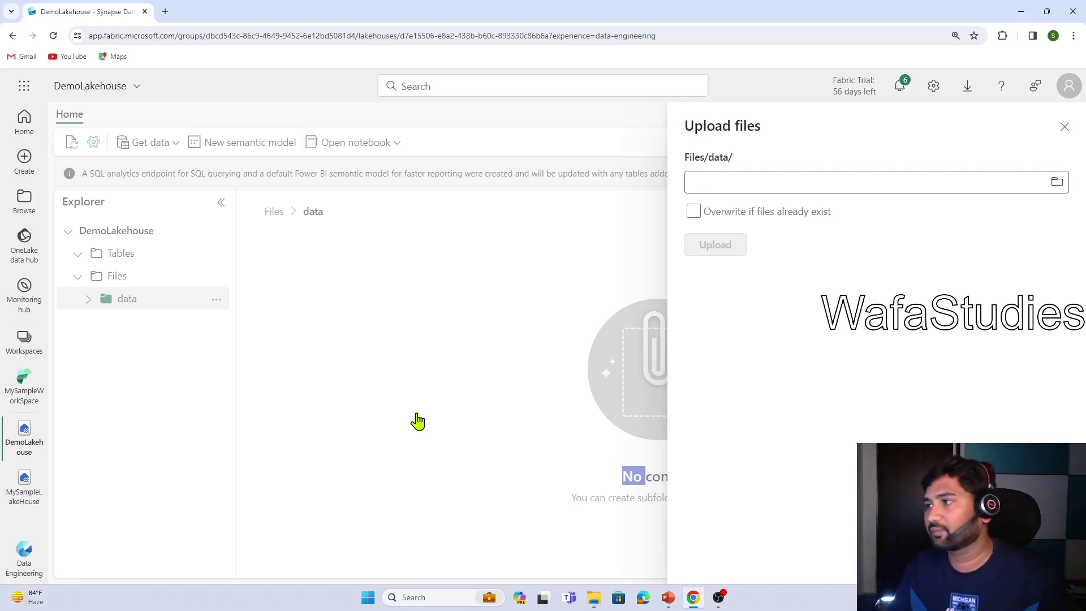
{"action": "left_click", "coordinate": [1057, 181]}
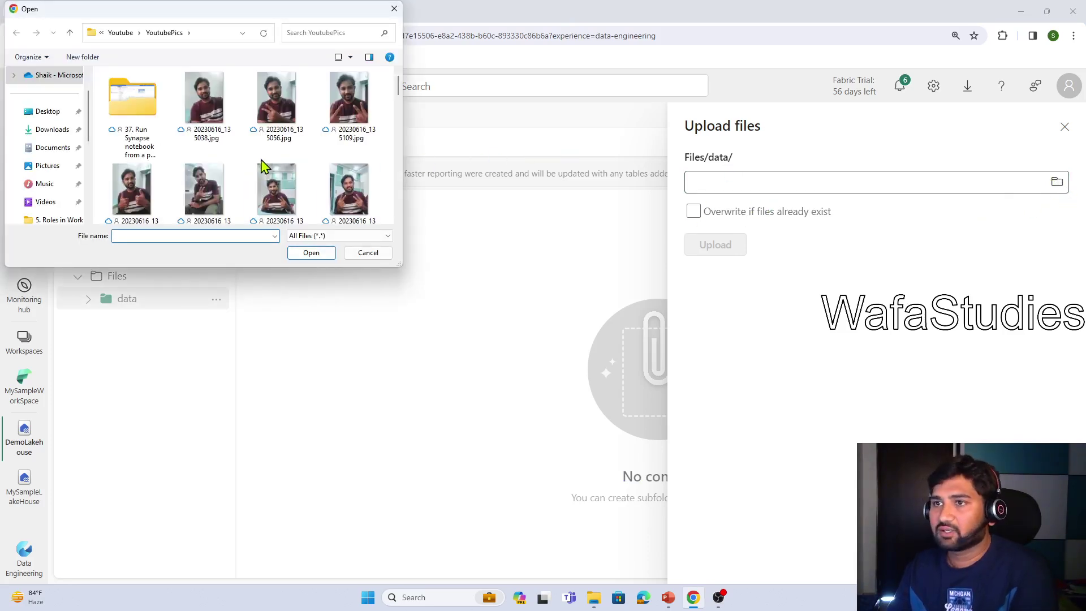
{"action": "scroll", "coordinate": [221, 116], "scroll_direction": "down", "scroll_amount": 3}
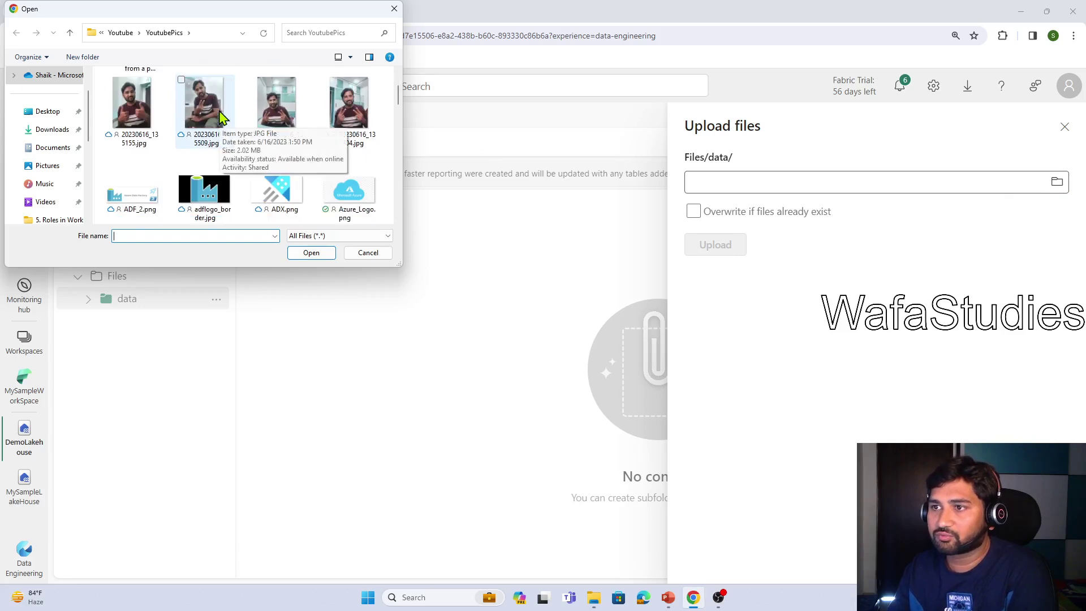
{"action": "left_click", "coordinate": [198, 181]}
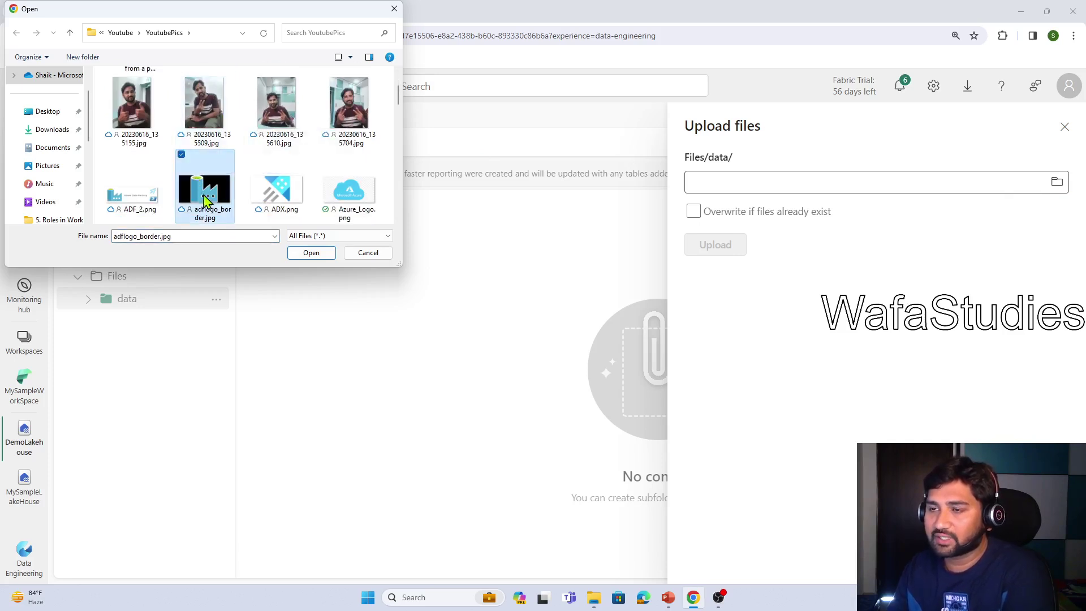
{"action": "left_click", "coordinate": [318, 256]}
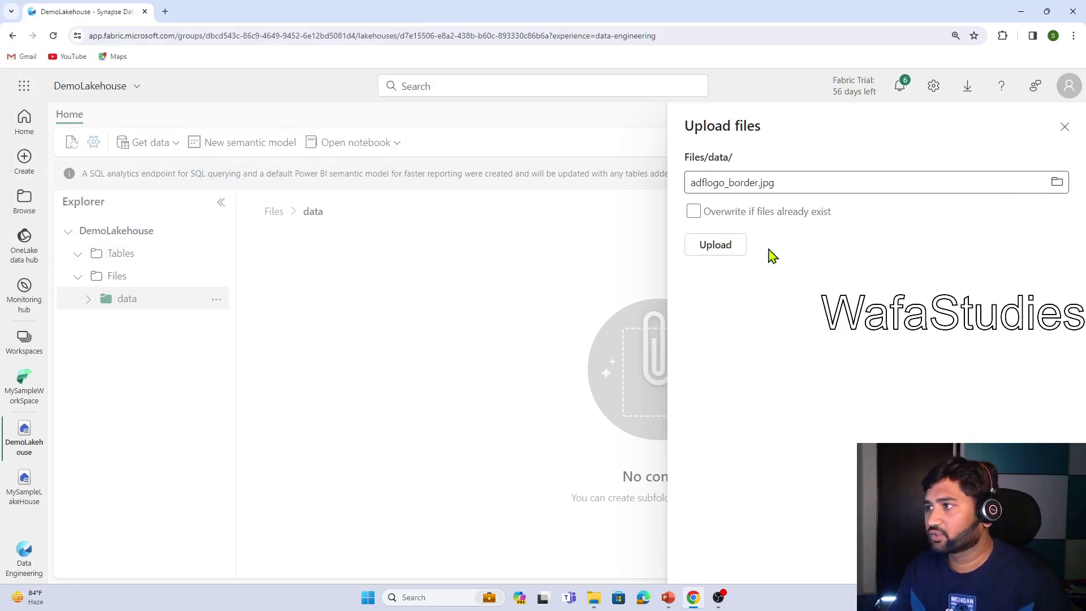
{"action": "left_click", "coordinate": [717, 251]}
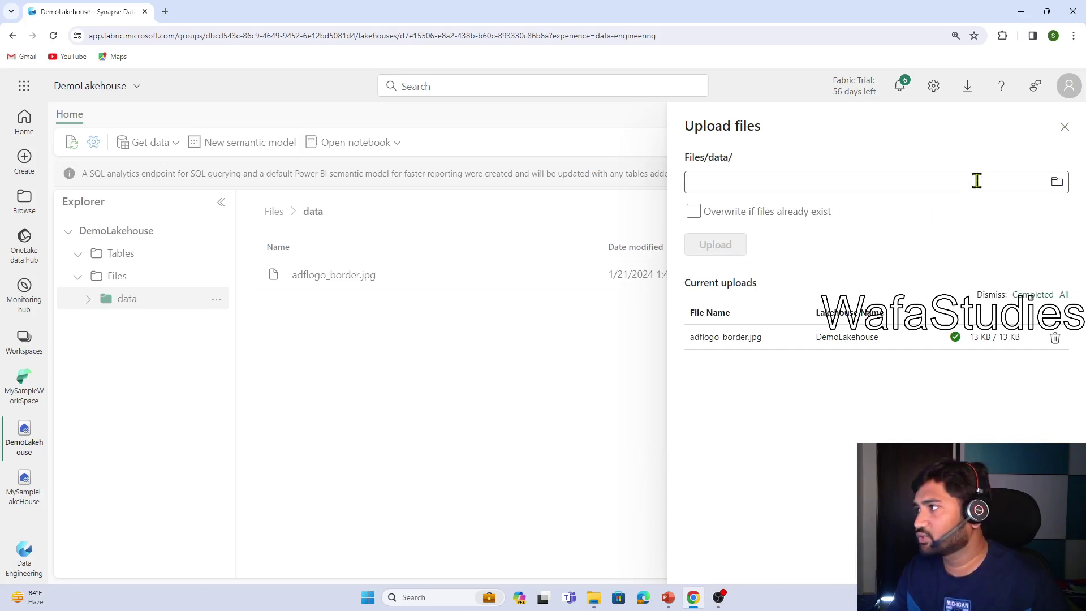
{"action": "left_click", "coordinate": [1064, 128]}
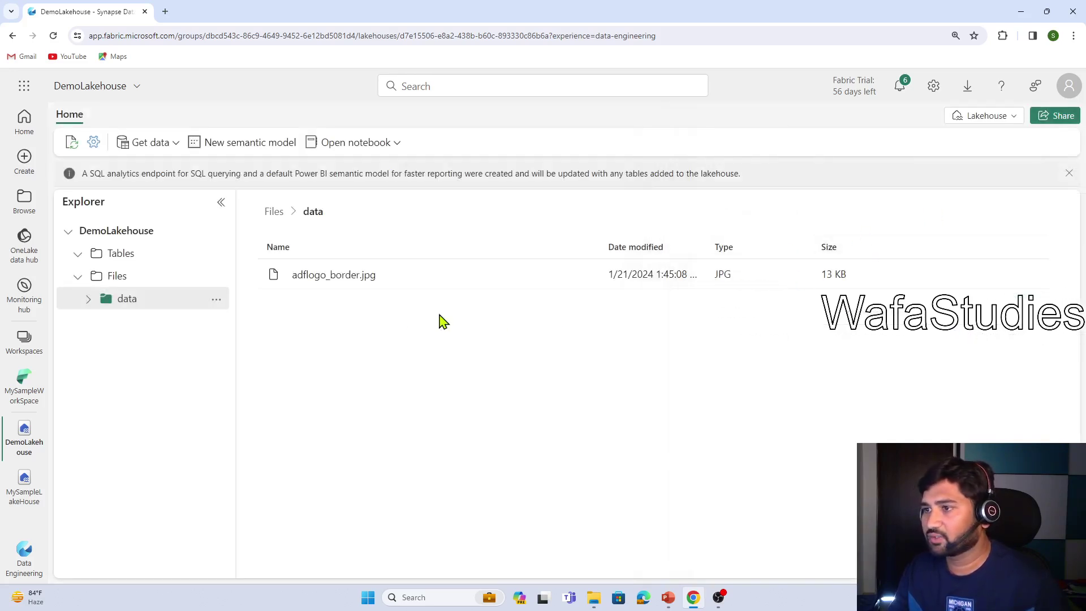
- Upload demo.csv from the sample_files folder on the Desktop into the lakehouse's data subfolder and close the upload form
{"action": "left_click", "coordinate": [216, 298]}
{"action": "mouse_move", "coordinate": [272, 407]}
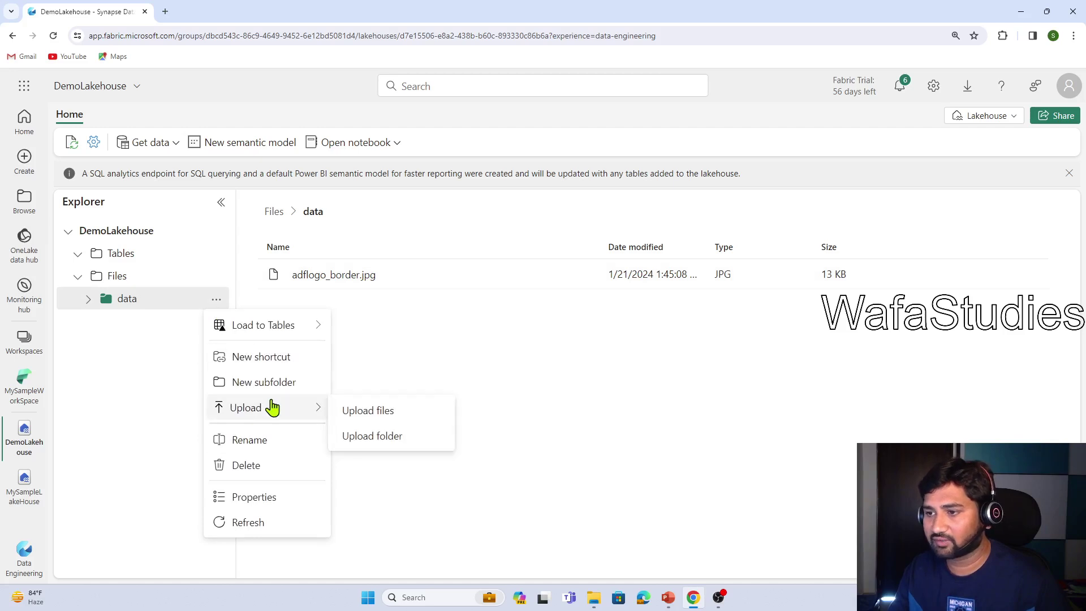
{"action": "left_click", "coordinate": [376, 410]}
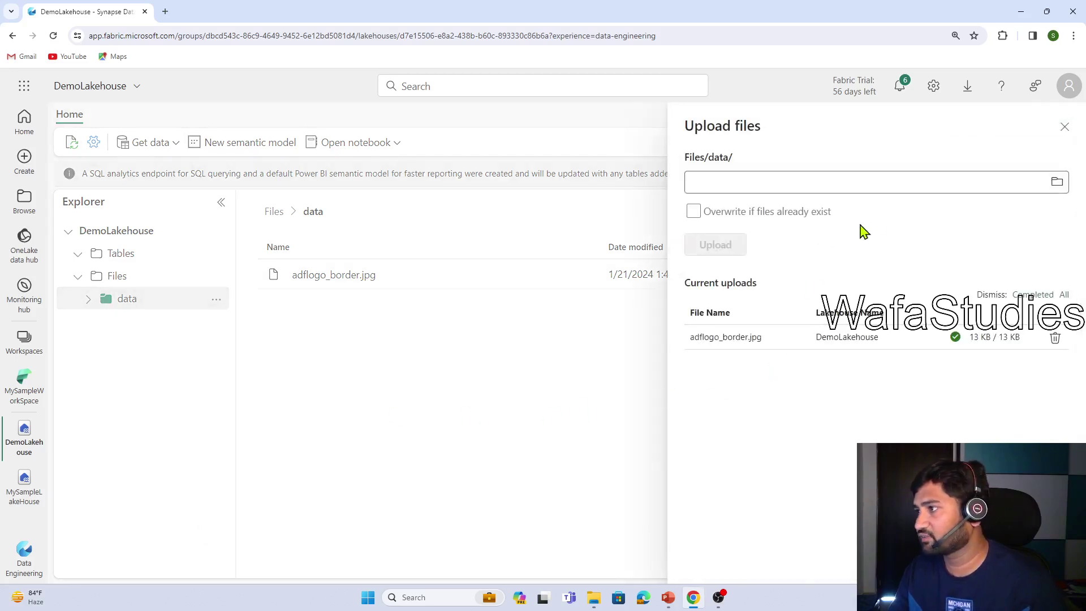
{"action": "left_click", "coordinate": [1060, 184]}
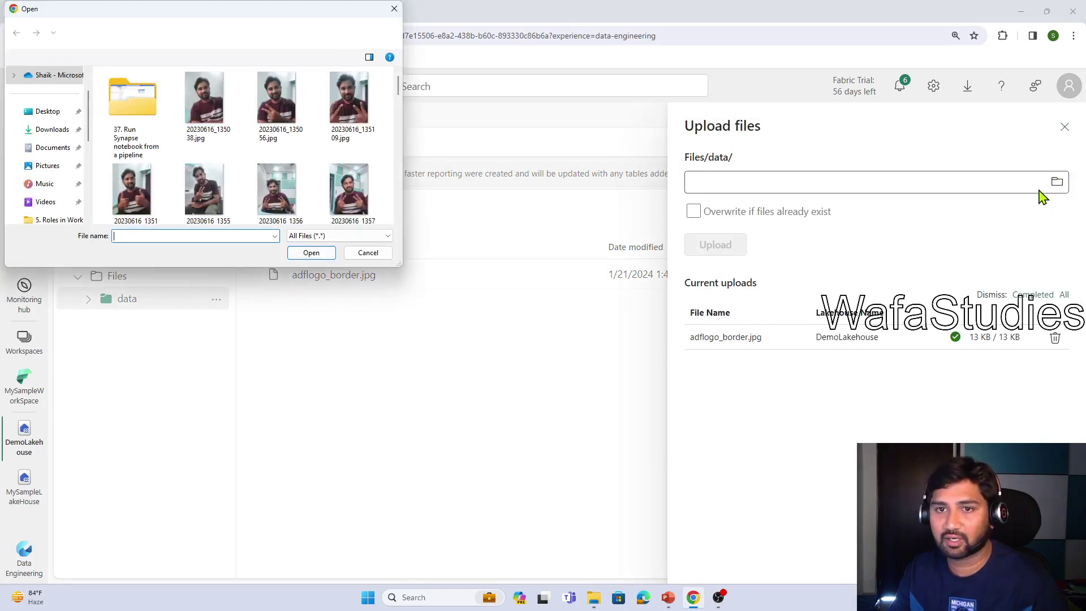
{"action": "left_click", "coordinate": [57, 113]}
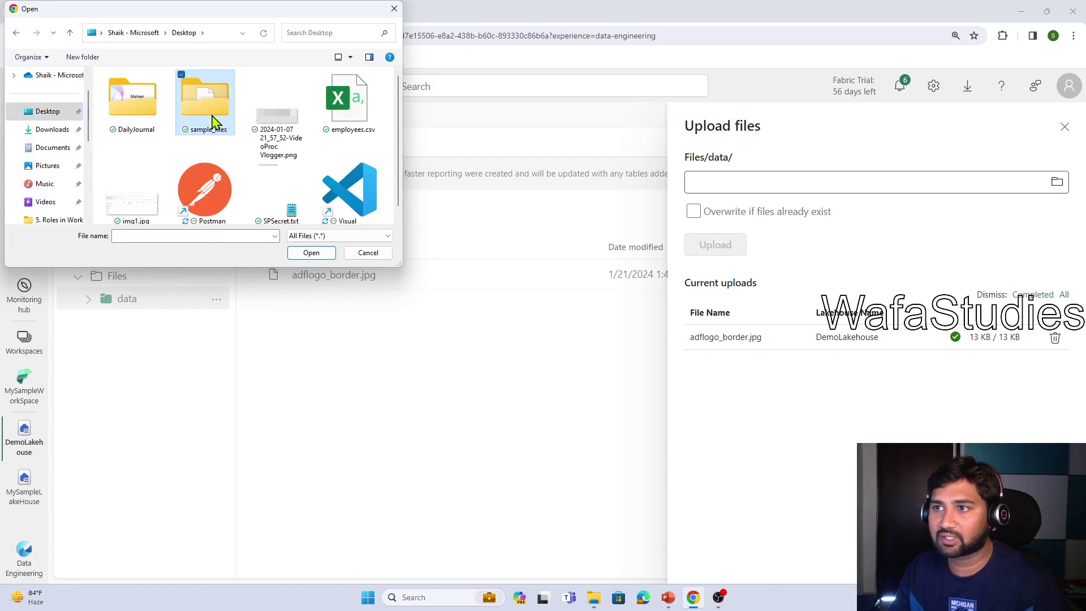
{"action": "double_click", "coordinate": [213, 120]}
{"action": "left_click", "coordinate": [187, 95]}
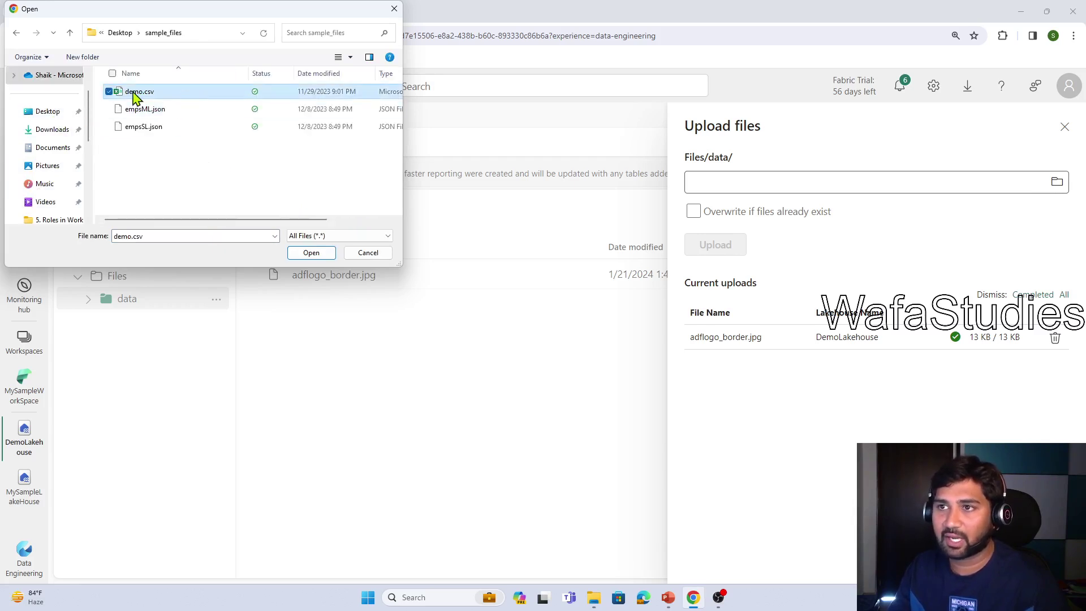
{"action": "left_click", "coordinate": [311, 253]}
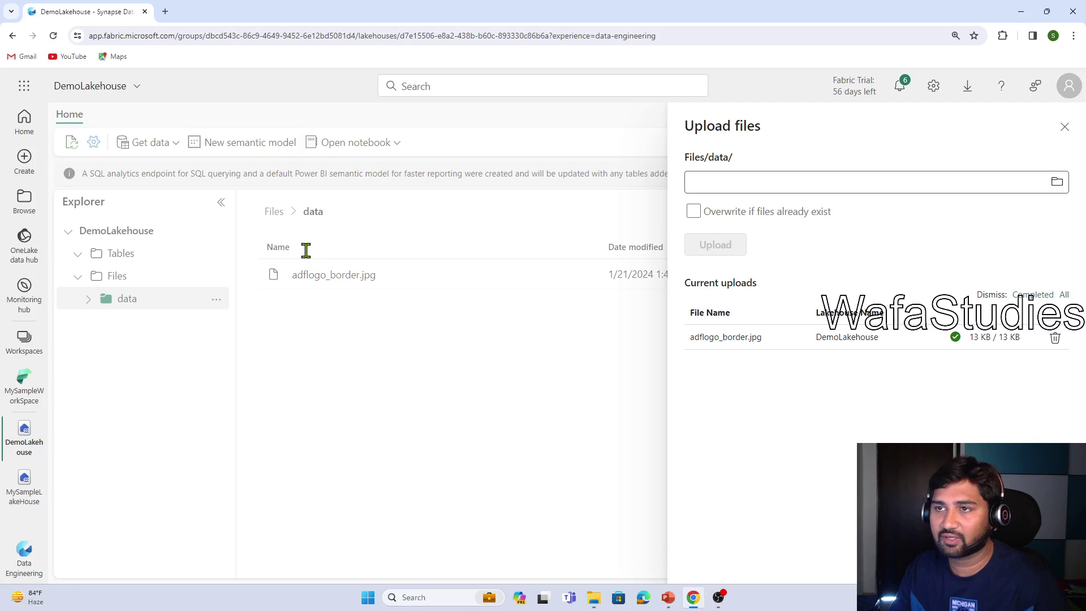
{"action": "left_click", "coordinate": [745, 249]}
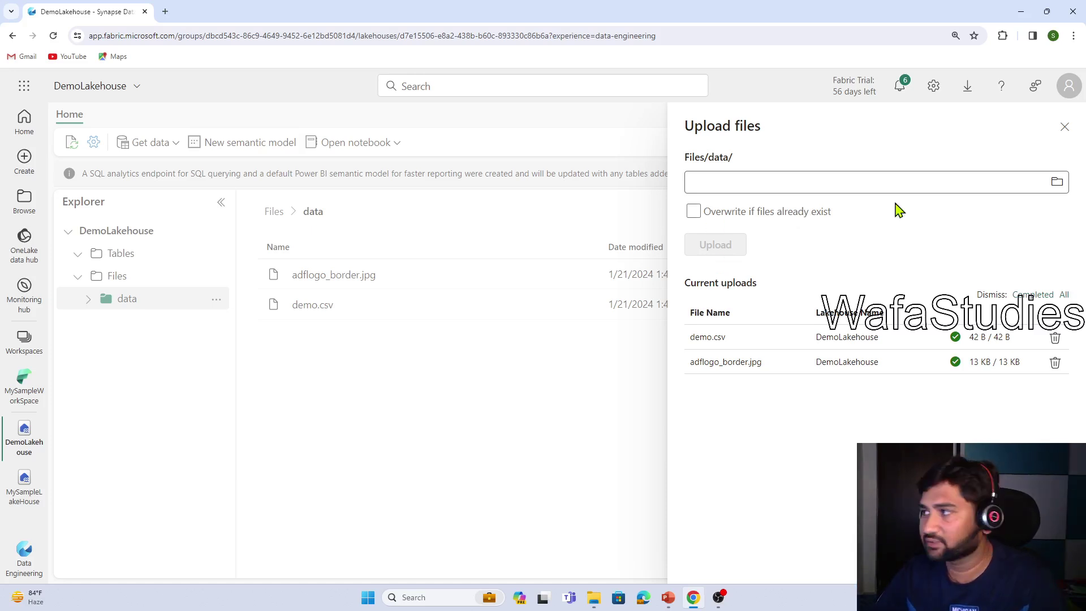
{"action": "left_click", "coordinate": [1064, 127]}
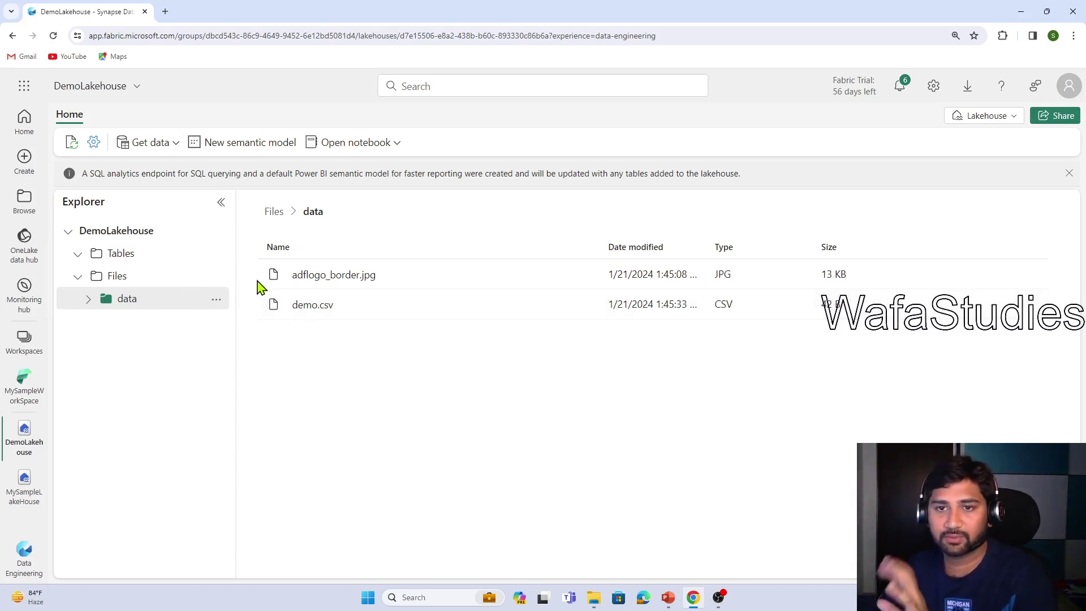
- Review the properties of demo.csv, examining its ABFS path, and close them
{"action": "right_click", "coordinate": [321, 310]}
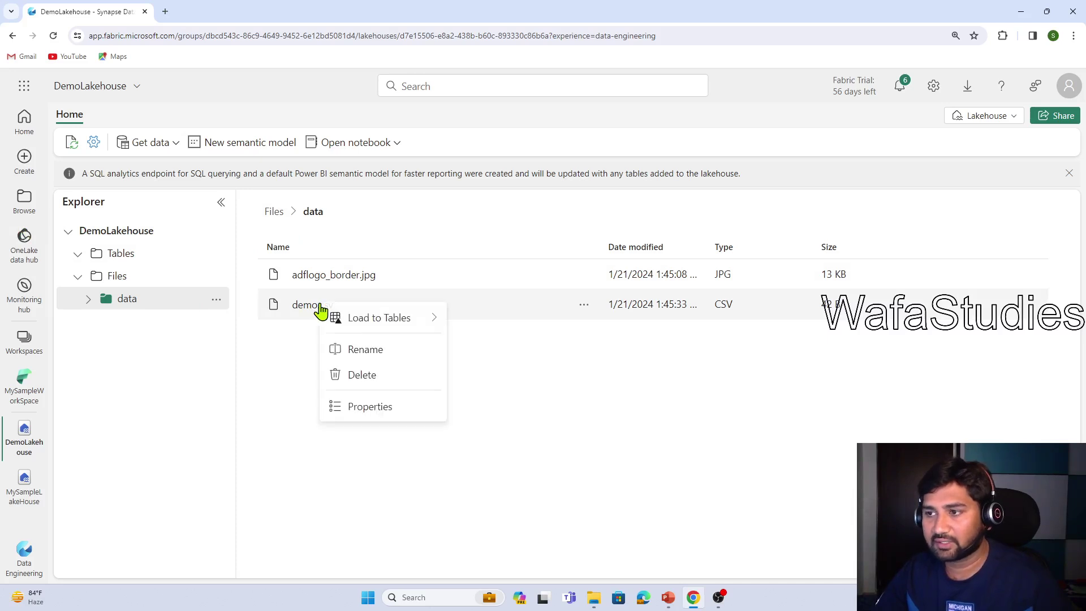
{"action": "left_click", "coordinate": [364, 411]}
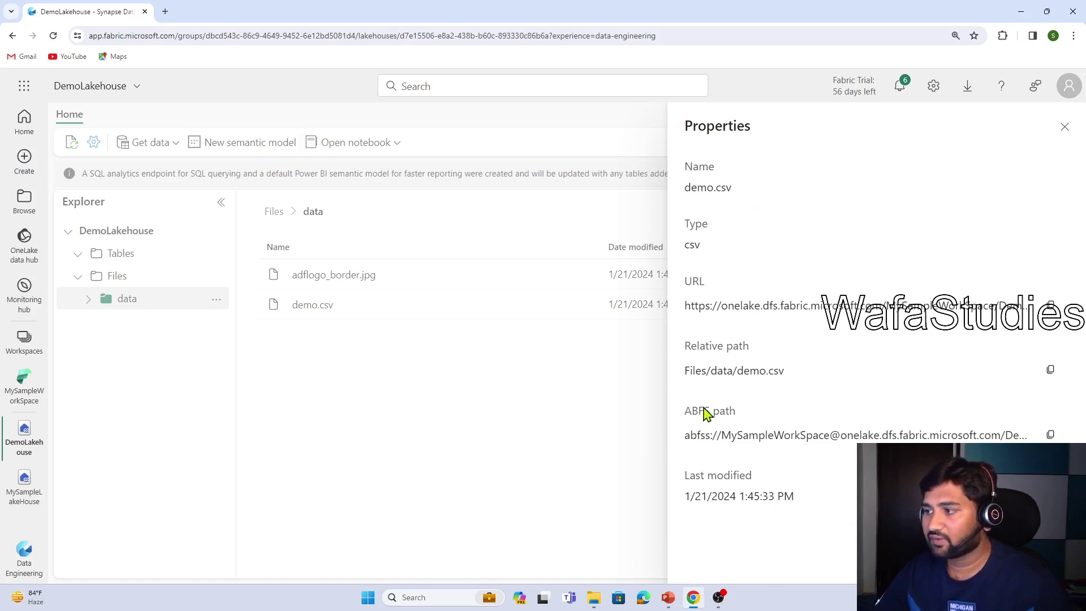
{"action": "left_click_drag", "start_coordinate": [683, 416], "coordinate": [758, 418]}
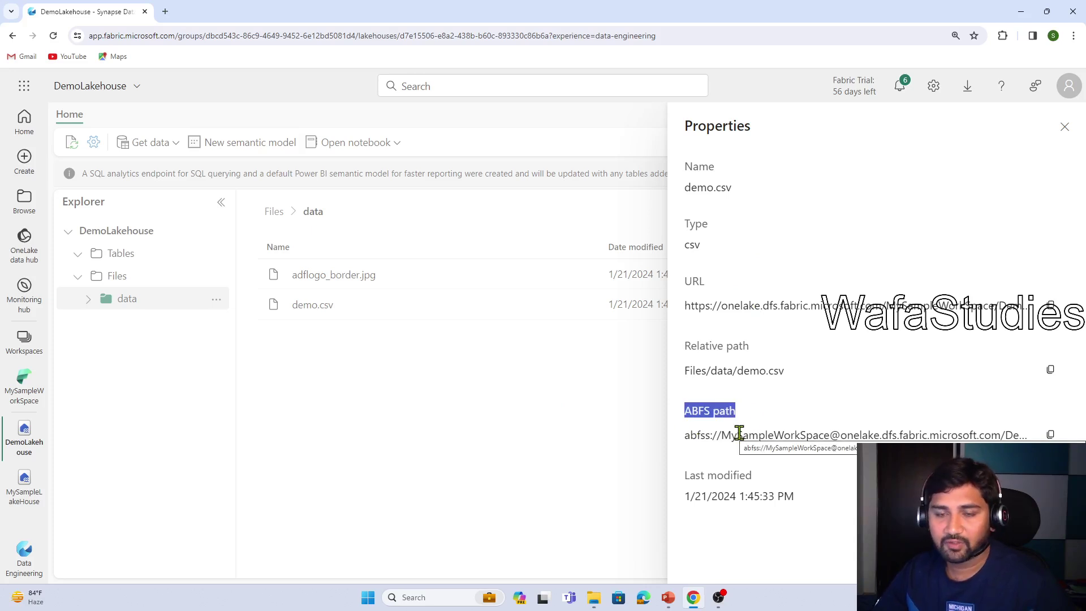
{"action": "left_click_drag", "start_coordinate": [686, 436], "coordinate": [1049, 434]}
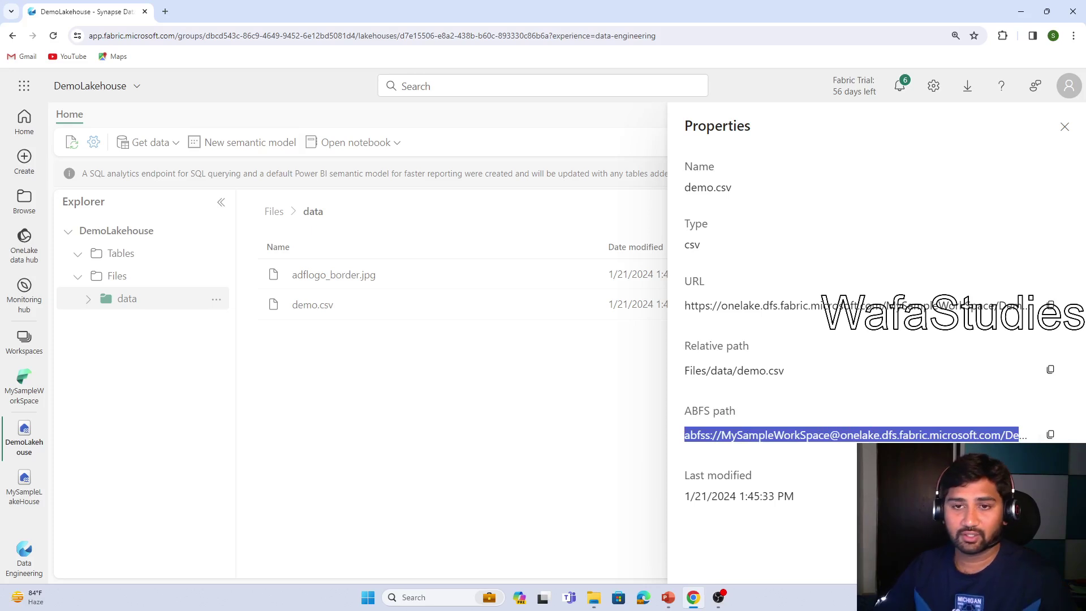
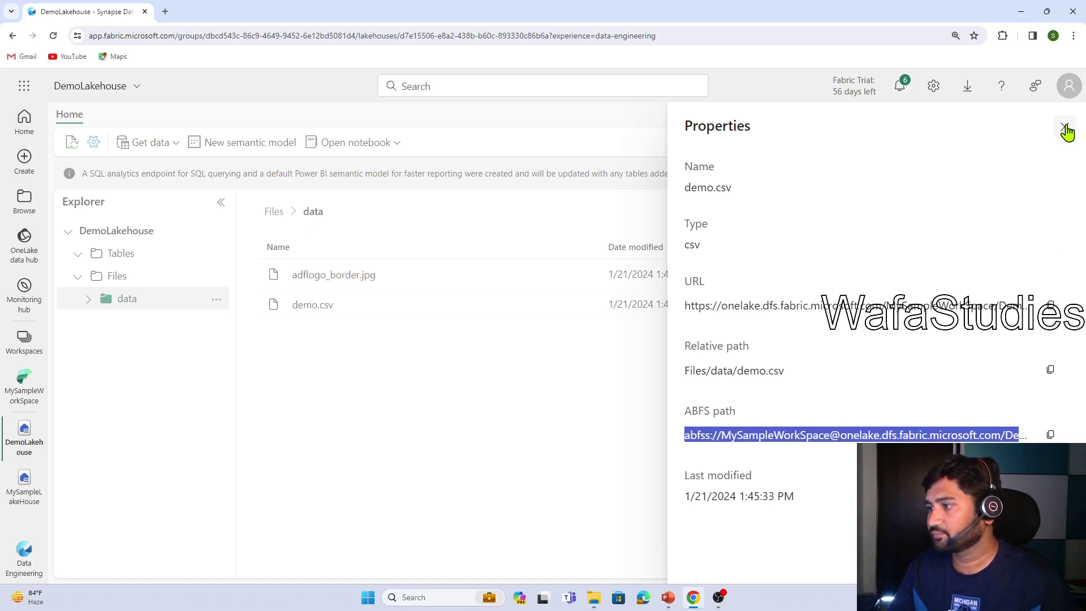
{"action": "left_click", "coordinate": [1068, 128]}
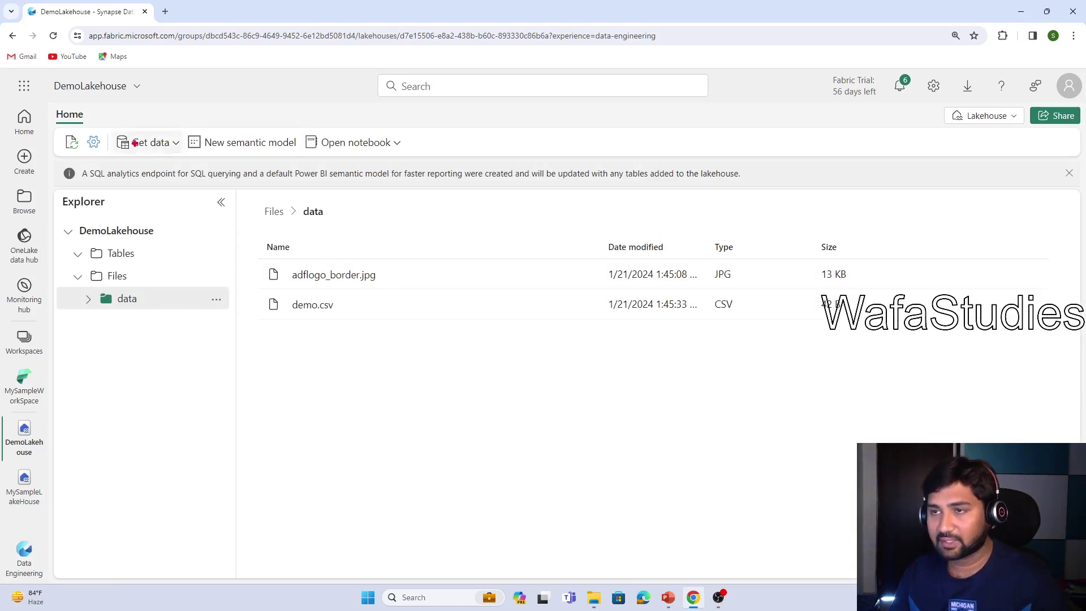
- Create a new data pipeline named pipeline1 from DemoLakehouse's options for getting data
{"action": "left_click_drag", "start_coordinate": [140, 152], "coordinate": [150, 181]}
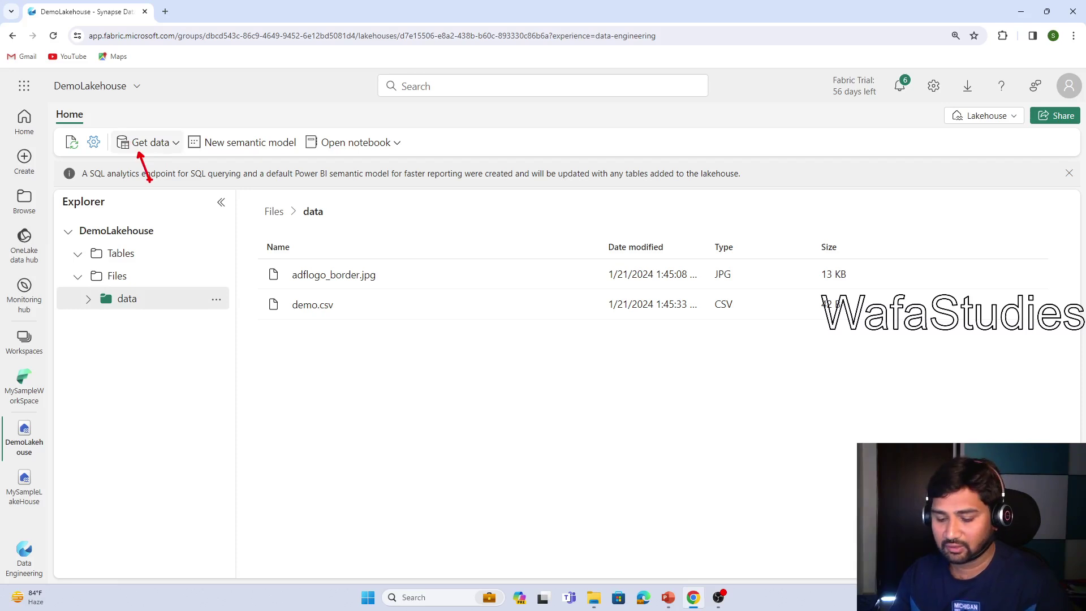
{"action": "left_click", "coordinate": [149, 143]}
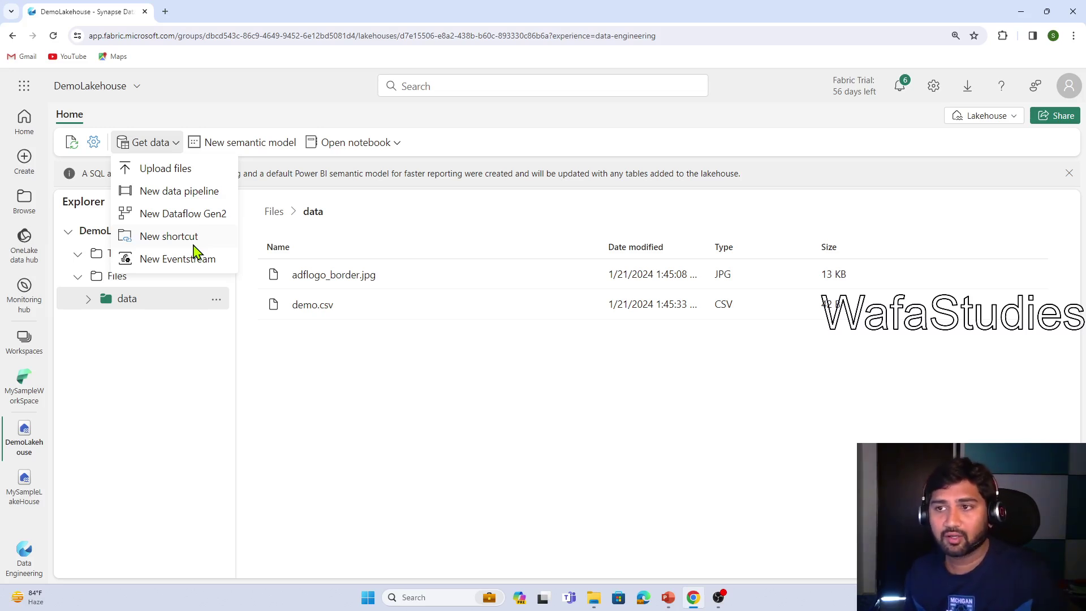
{"action": "left_click", "coordinate": [199, 192]}
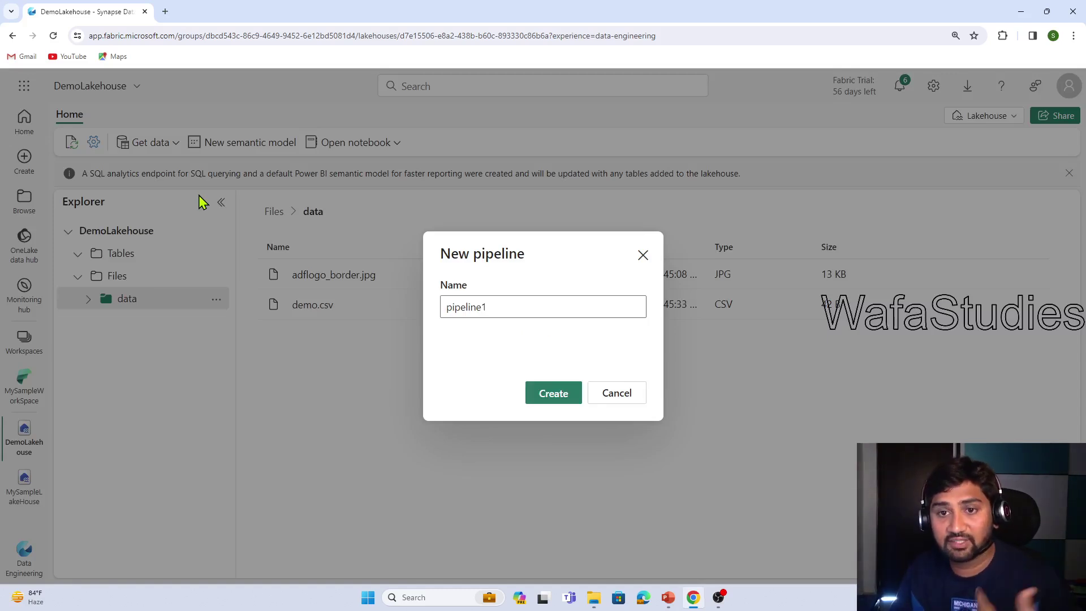
{"action": "left_click", "coordinate": [554, 396]}
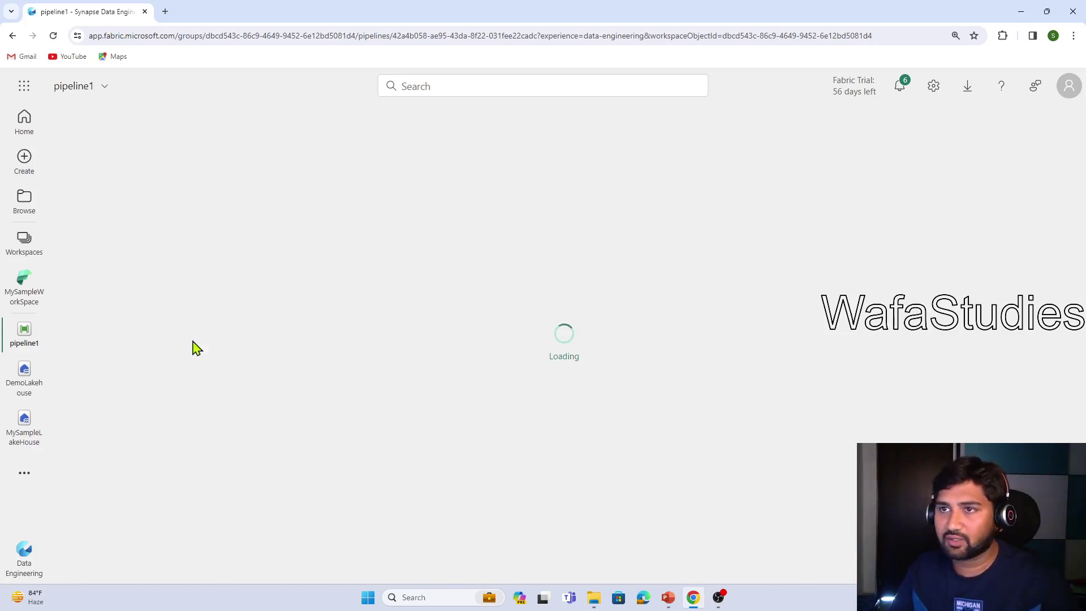
- Cancel the Copy data into Lakehouse assistant without choosing a data source, leaving the empty pipeline1 canvas
{"action": "key", "text": "ctrl+2"}
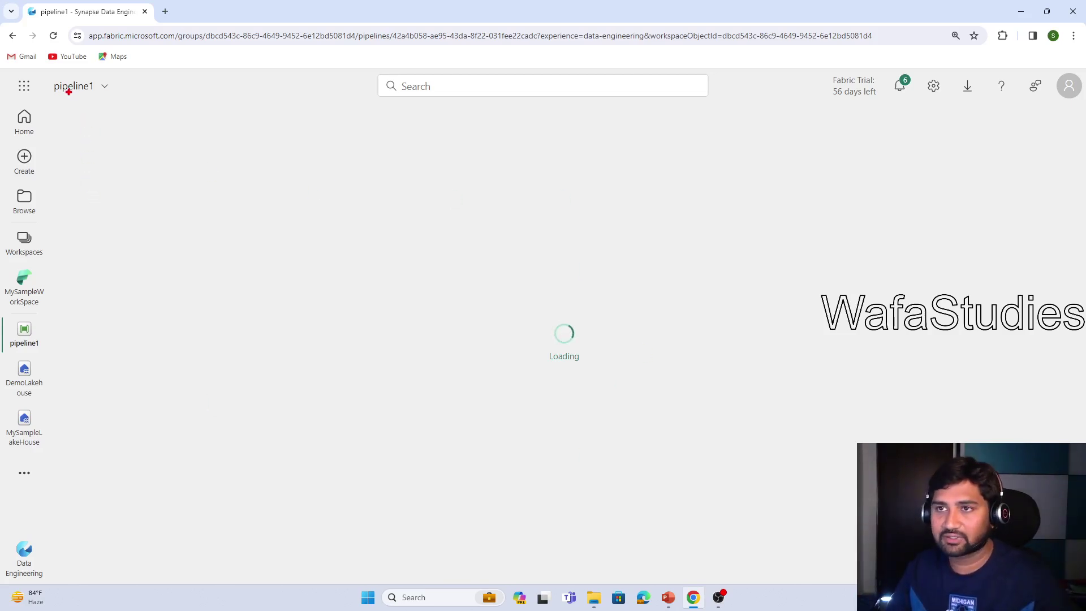
{"action": "left_click_drag", "start_coordinate": [68, 95], "coordinate": [75, 143]}
{"action": "key", "text": "Escape"}
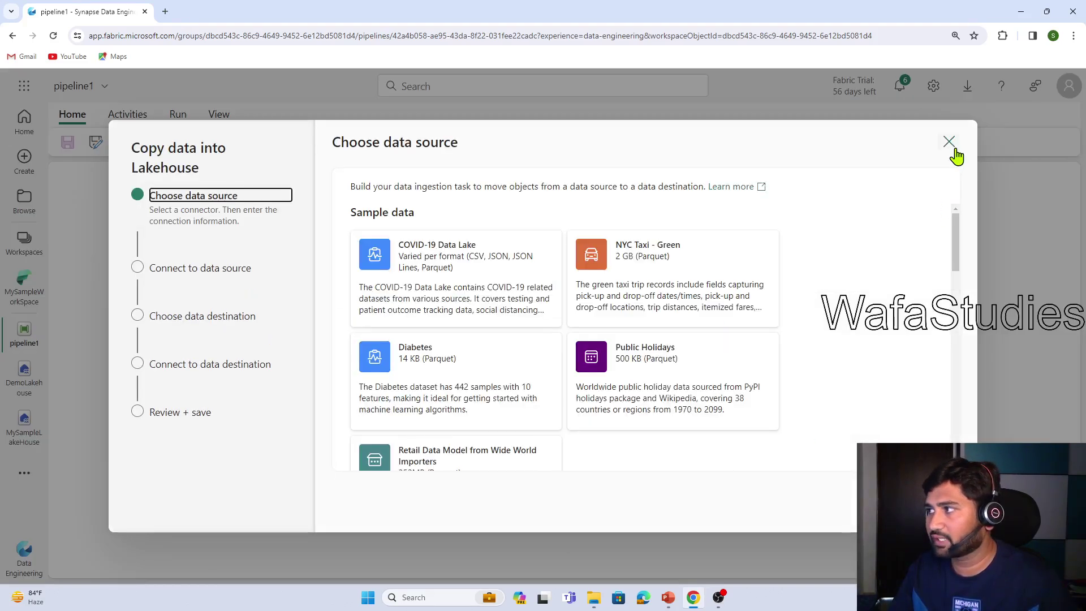
{"action": "left_click", "coordinate": [955, 147]}
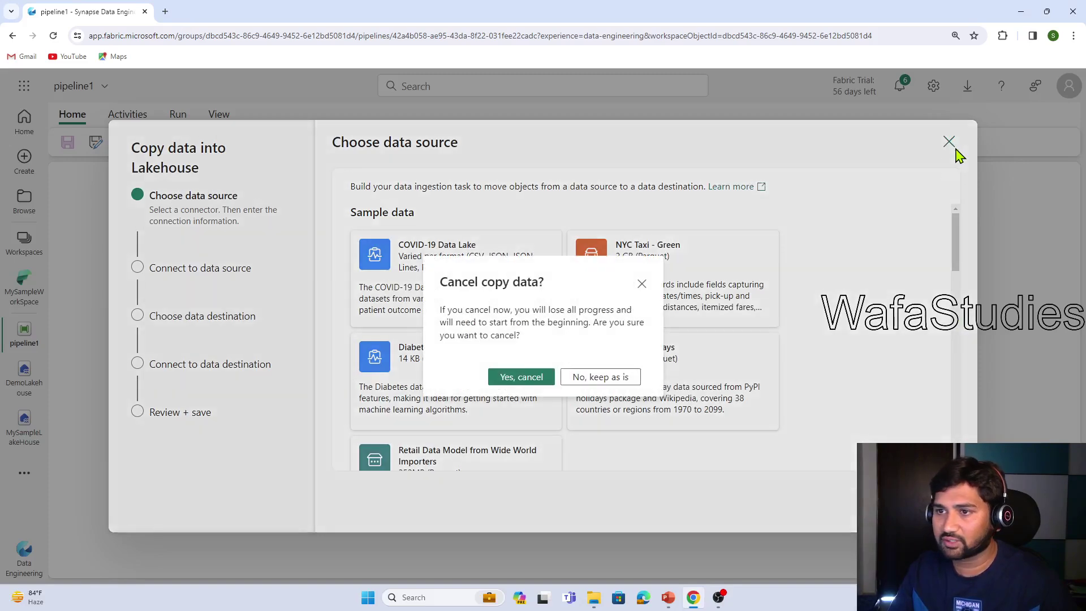
{"action": "left_click", "coordinate": [517, 377]}
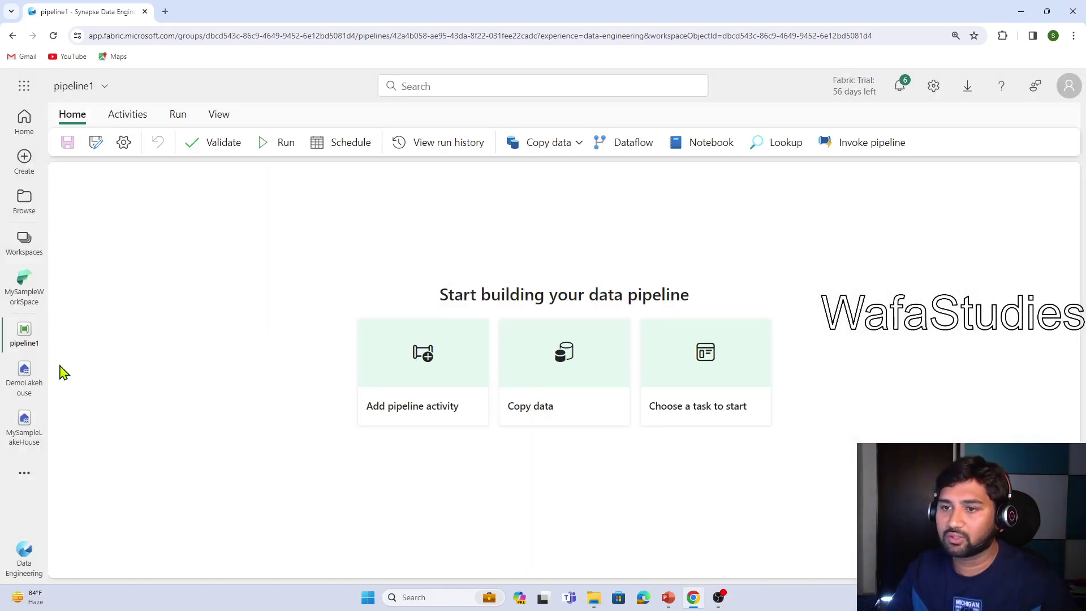
- Open the MySampleWorkSpace workspace and review its items, examining DemoLakehouse, MySampleLakeHouse and pipeline1
{"action": "left_click", "coordinate": [26, 292]}
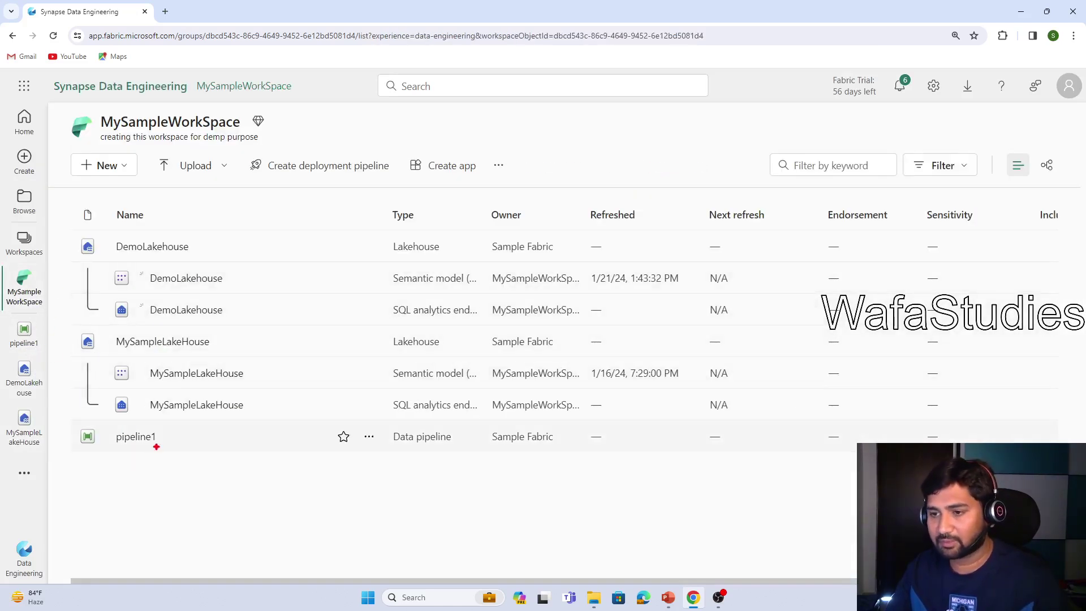
{"action": "left_click_drag", "start_coordinate": [106, 429], "coordinate": [177, 448]}
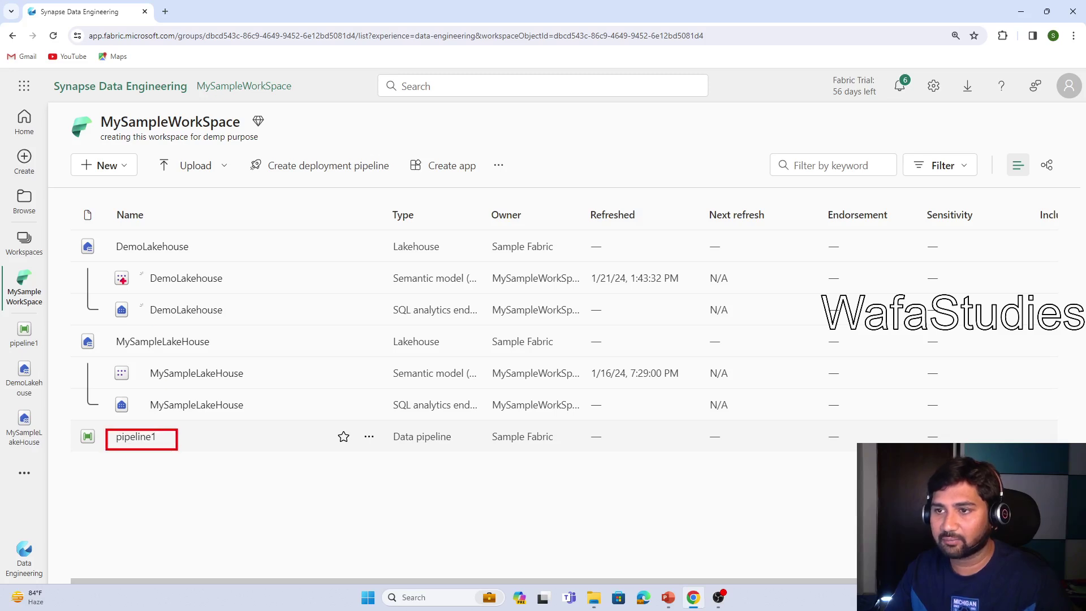
{"action": "left_click_drag", "start_coordinate": [106, 237], "coordinate": [216, 262]}
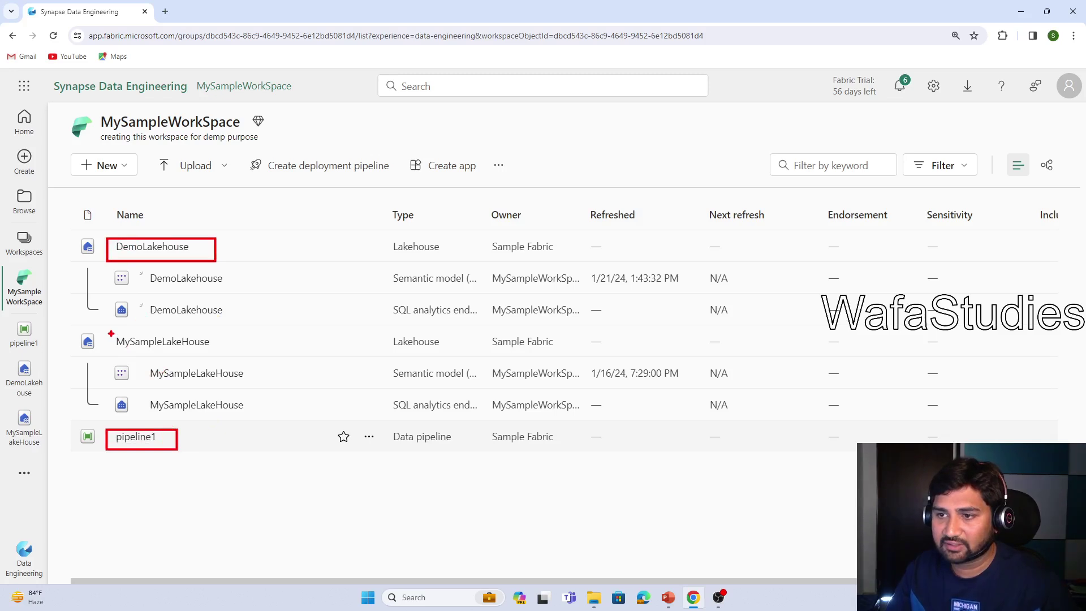
{"action": "left_click_drag", "start_coordinate": [110, 333], "coordinate": [255, 348]}
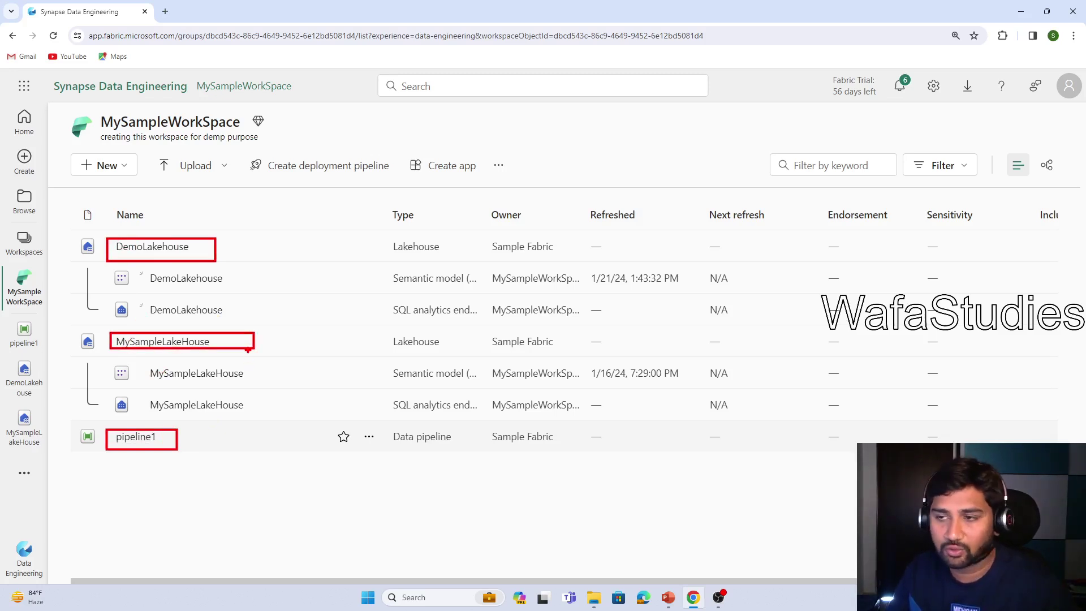
{"action": "left_click_drag", "start_coordinate": [232, 246], "coordinate": [286, 221]}
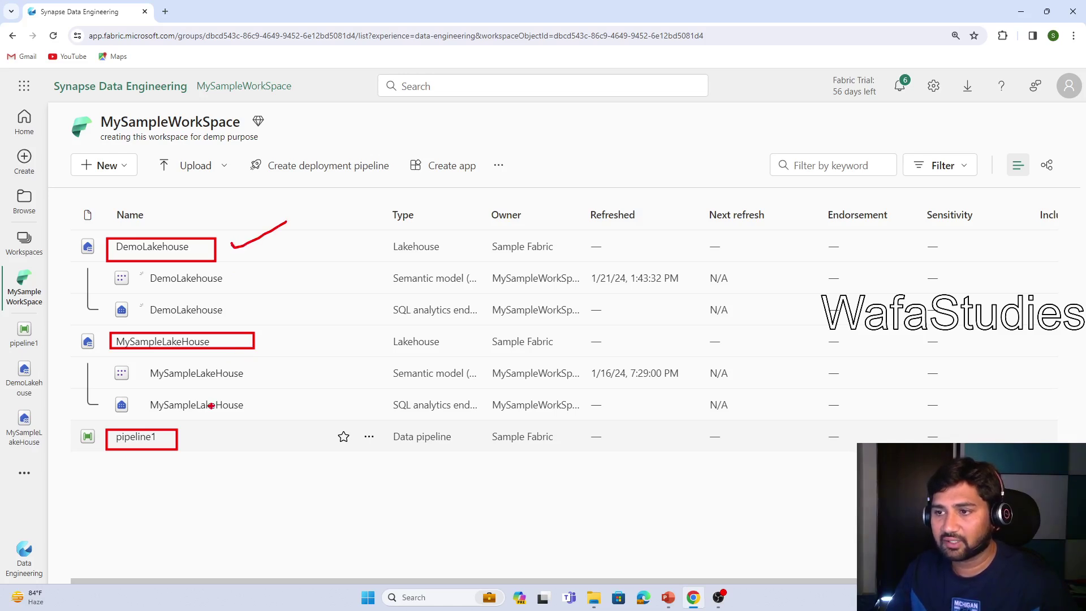
{"action": "left_click_drag", "start_coordinate": [189, 445], "coordinate": [233, 430]}
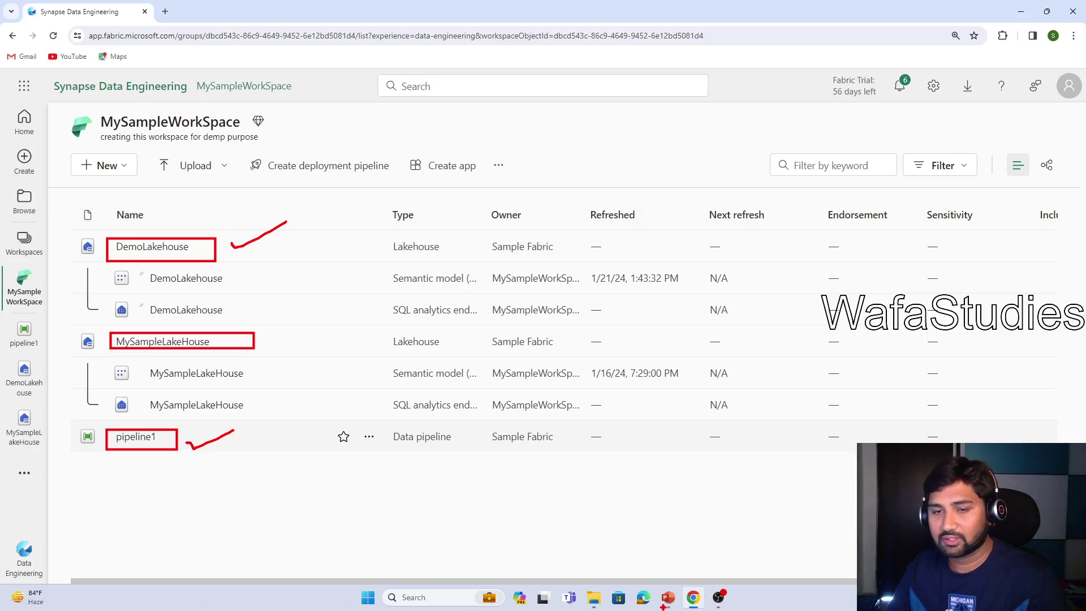
{"action": "key", "text": "Escape"}
- Switch to the running PowerPoint slide show, review the Lakehouse summary slide and advance to the closing slide
{"action": "mouse_move", "coordinate": [669, 598]}
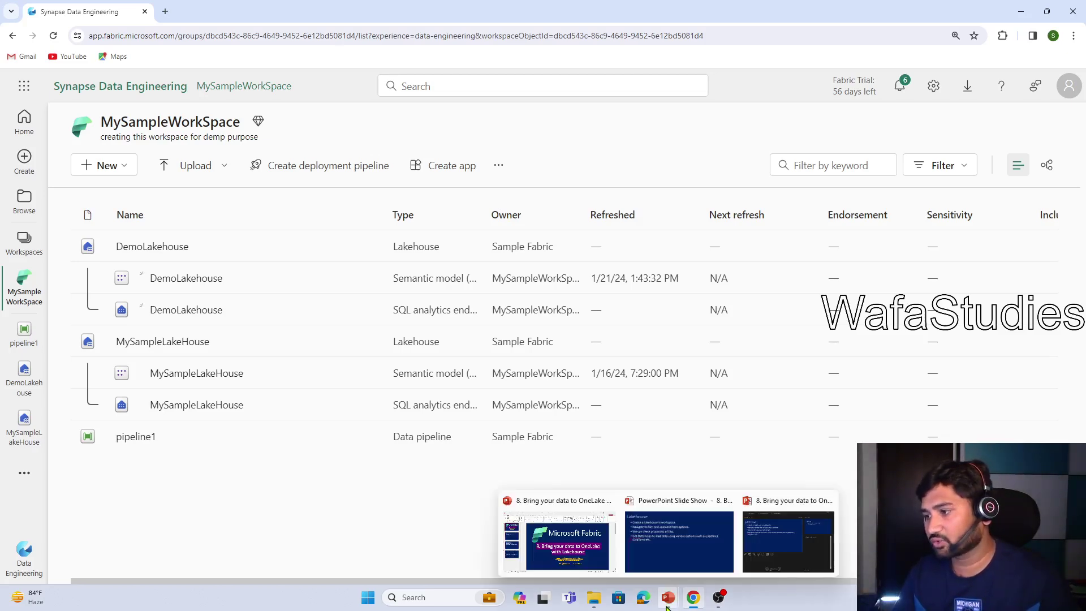
{"action": "left_click", "coordinate": [701, 562]}
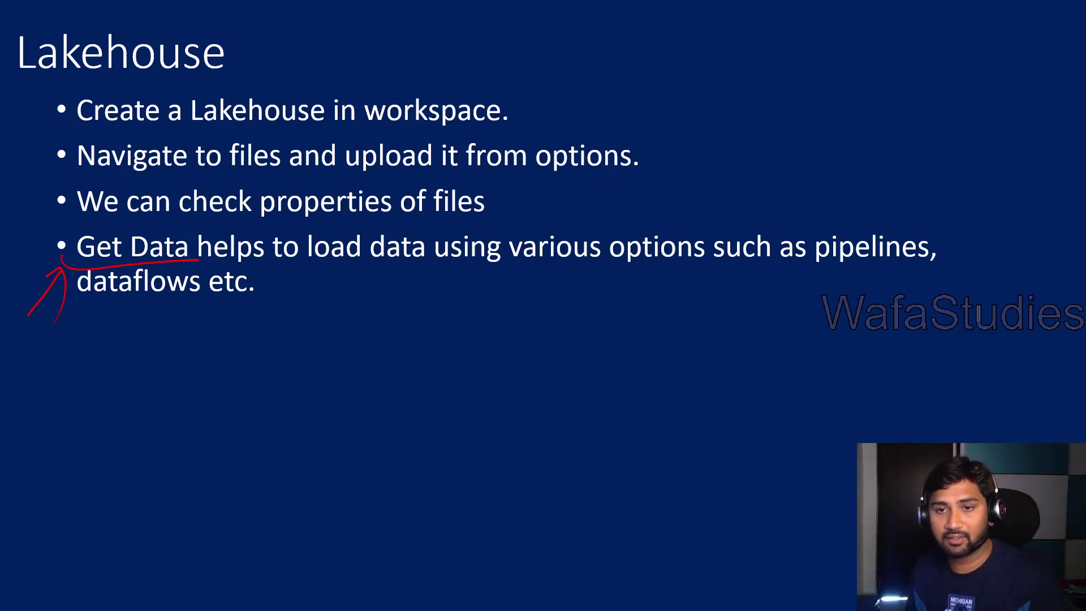
{"action": "key", "text": "Right"}
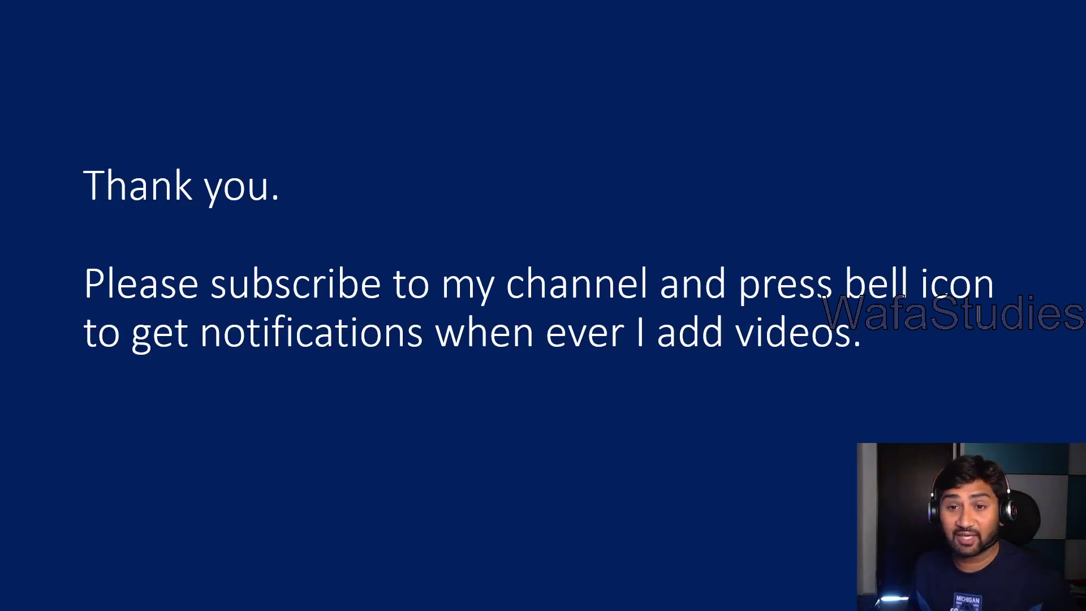